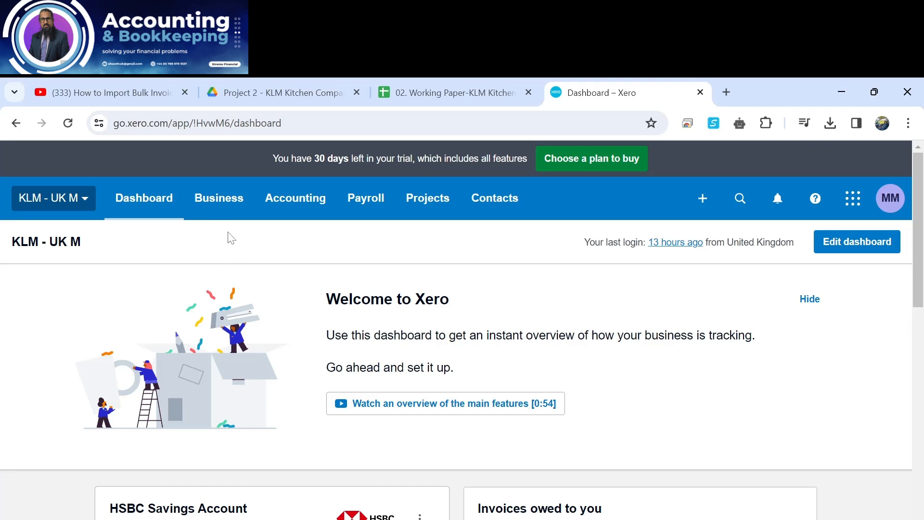
Open the sales invoice import page from the business invoices list.
{"action": "left_click", "coordinate": [221, 208]}
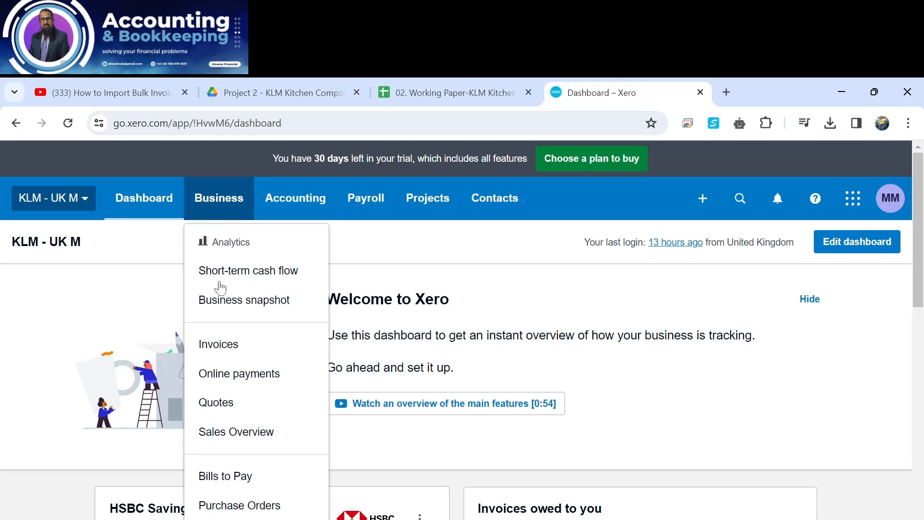
{"action": "left_click", "coordinate": [239, 343]}
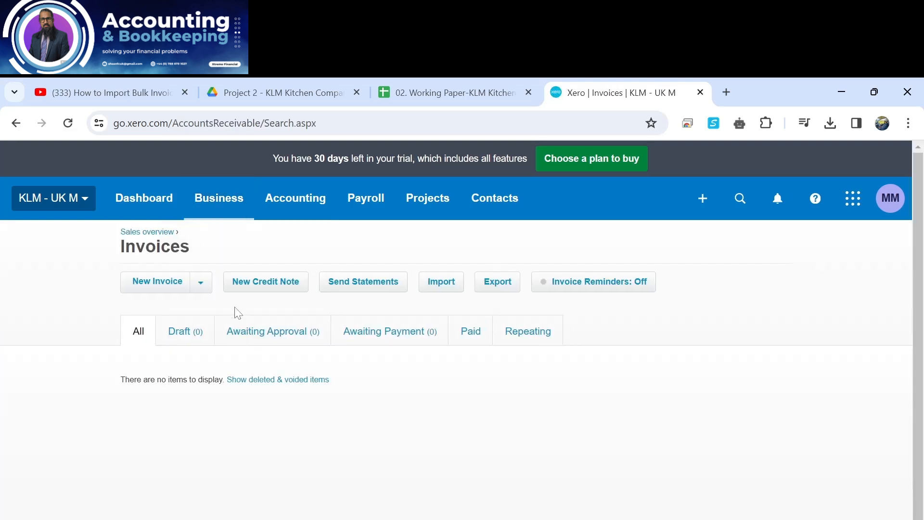
{"action": "left_click", "coordinate": [441, 283]}
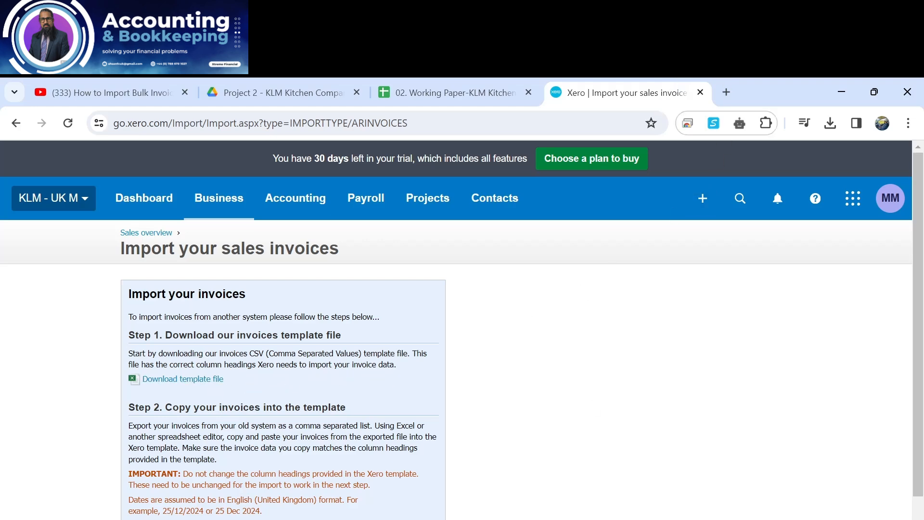
Switch to Excel to examine the sales invoice template's column headings through BrandingTheme, and return to the Xero import page in Chrome.
{"action": "key", "text": "alt+Tab"}
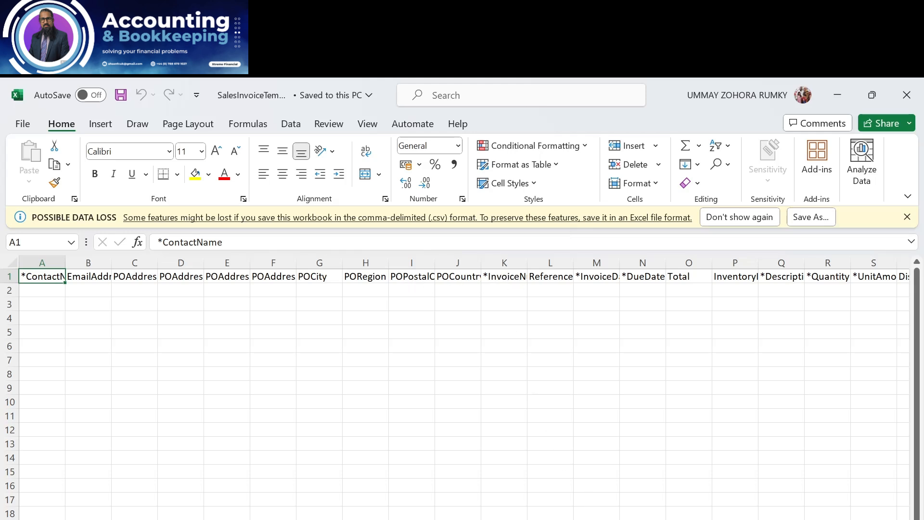
{"action": "scroll", "coordinate": [464, 389], "scroll_direction": "right", "scroll_amount": 8}
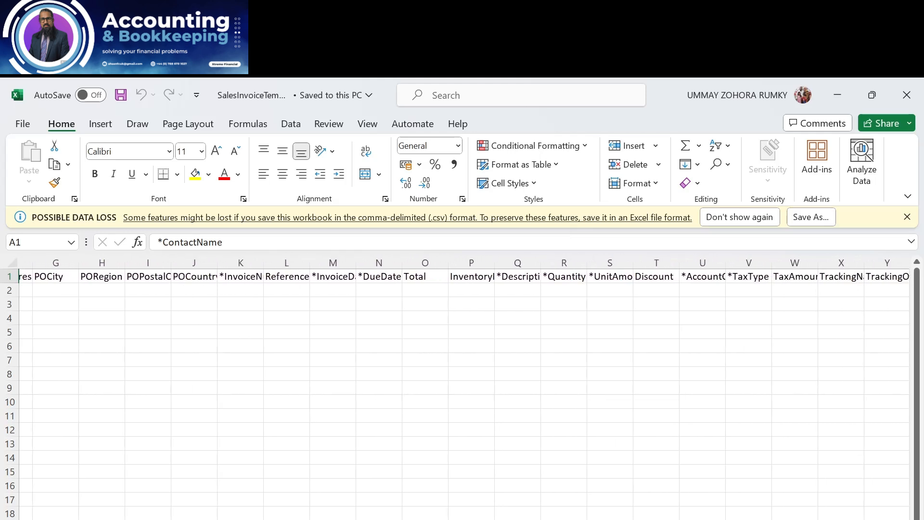
{"action": "scroll", "coordinate": [464, 389], "scroll_direction": "right", "scroll_amount": 2}
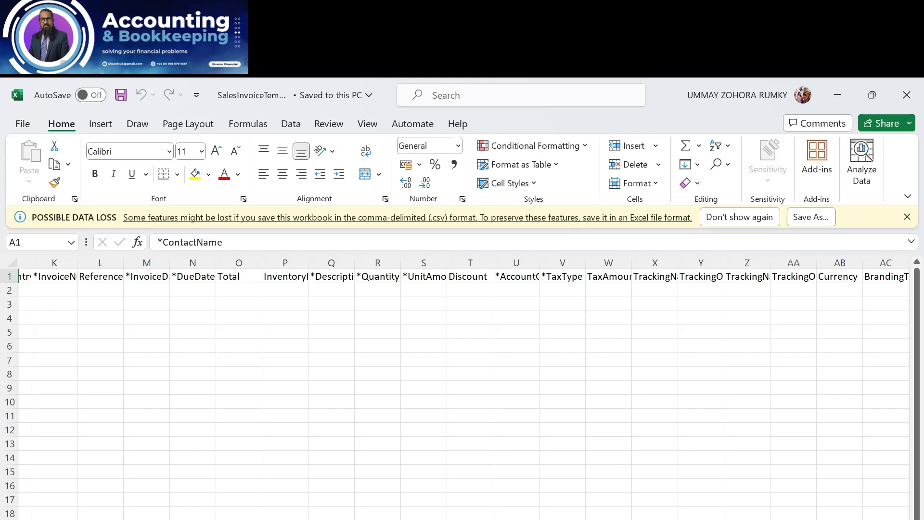
{"action": "mouse_move", "coordinate": [565, 519]}
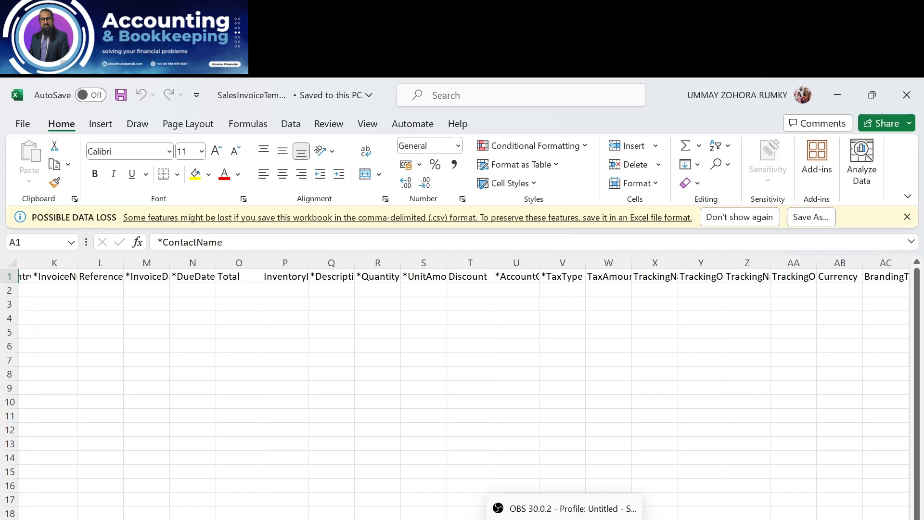
{"action": "mouse_move", "coordinate": [374, 519]}
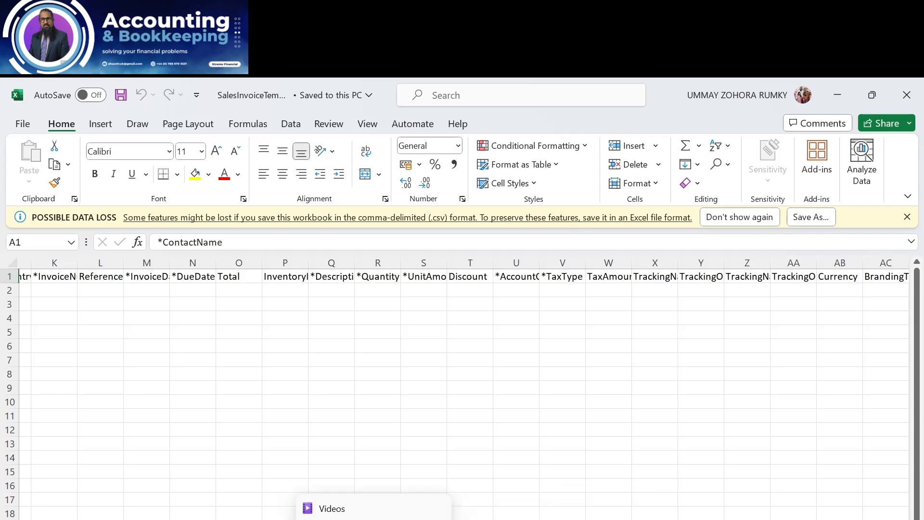
{"action": "left_click", "coordinate": [572, 519]}
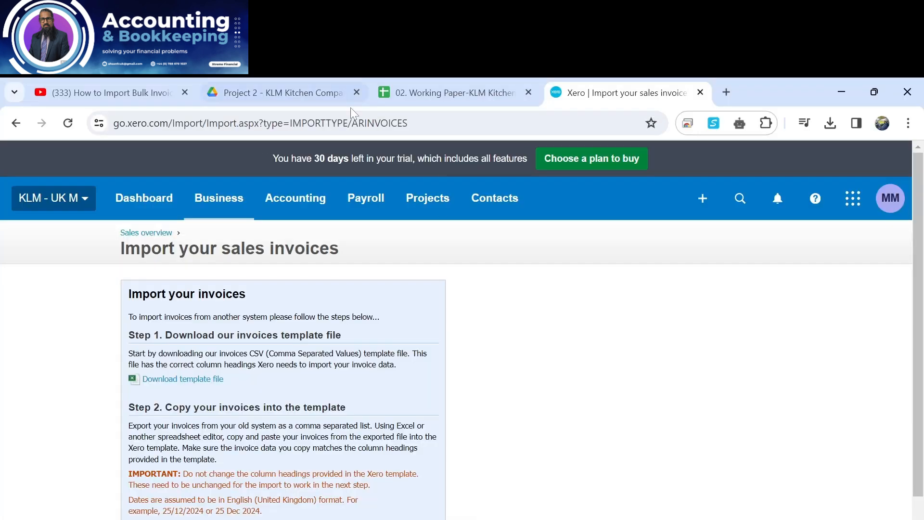
Duplicate the invoice import page's browser tab and open the chart of accounts in the copy.
{"action": "right_click", "coordinate": [280, 204]}
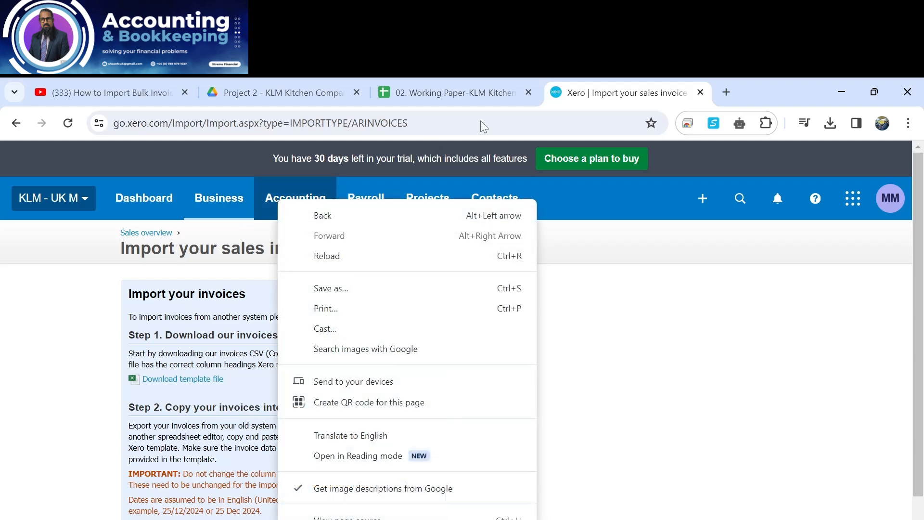
{"action": "right_click", "coordinate": [634, 102]}
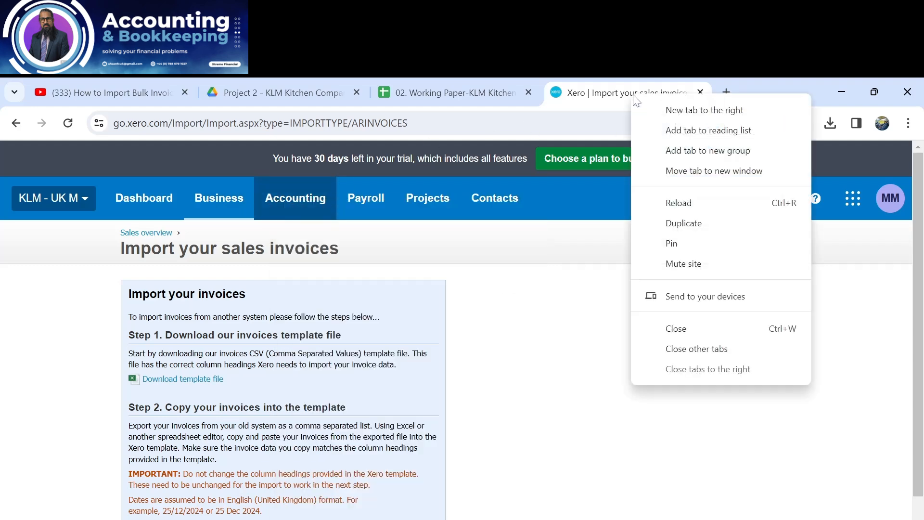
{"action": "left_click", "coordinate": [692, 223]}
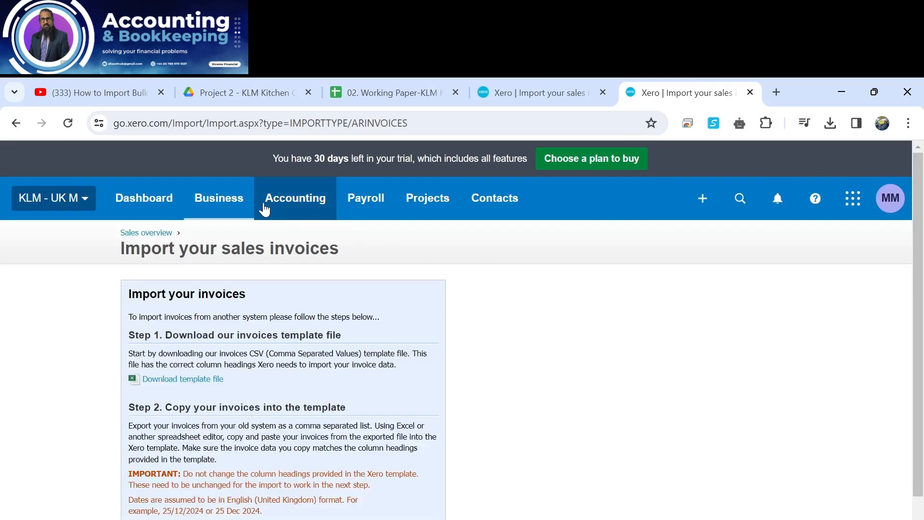
{"action": "left_click", "coordinate": [285, 208]}
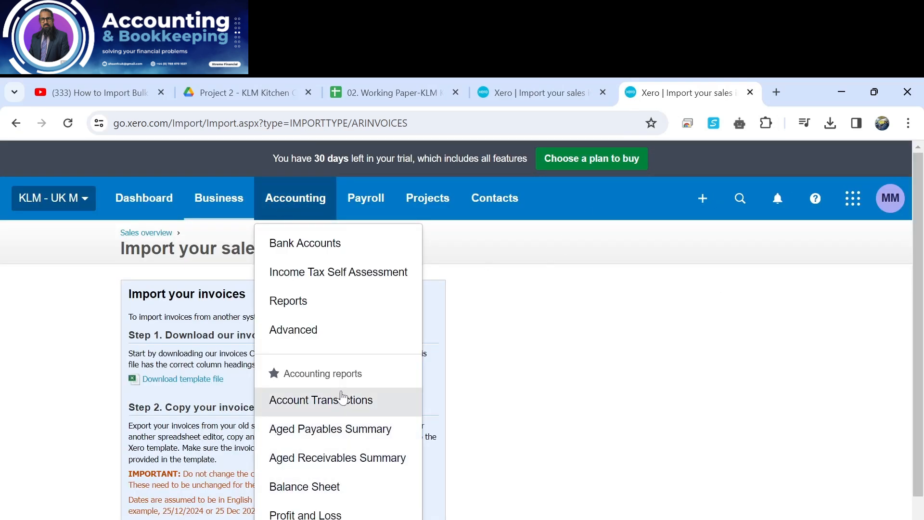
{"action": "scroll", "coordinate": [332, 400], "scroll_direction": "down", "scroll_amount": 3}
{"action": "left_click", "coordinate": [310, 477]}
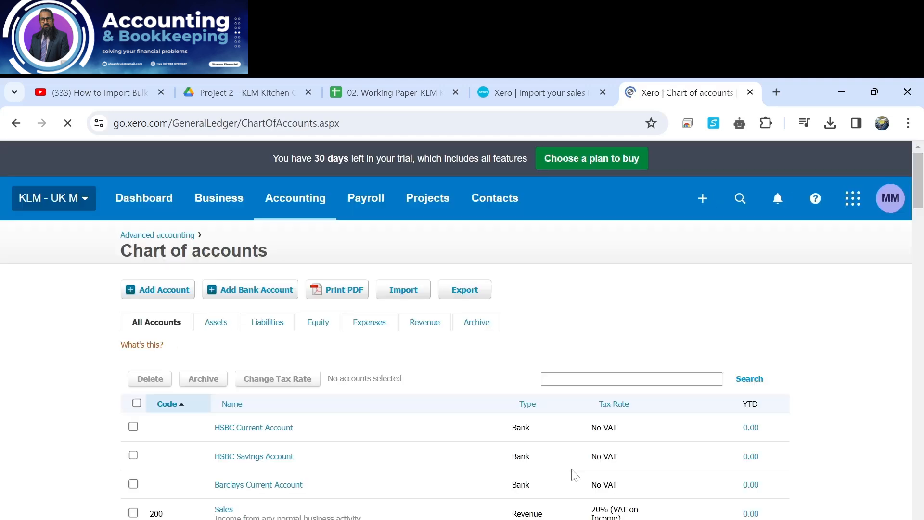
Open the details of the Sales account with code 200 and copy its default tax setting, 20% (VAT on Income).
{"action": "scroll", "coordinate": [492, 426], "scroll_direction": "down", "scroll_amount": 3}
{"action": "scroll", "coordinate": [492, 428], "scroll_direction": "down", "scroll_amount": 3}
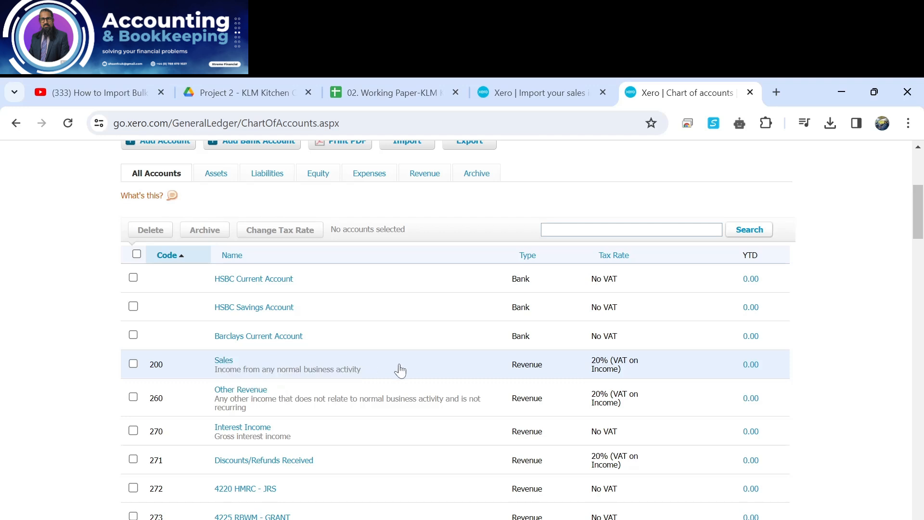
{"action": "left_click", "coordinate": [609, 366]}
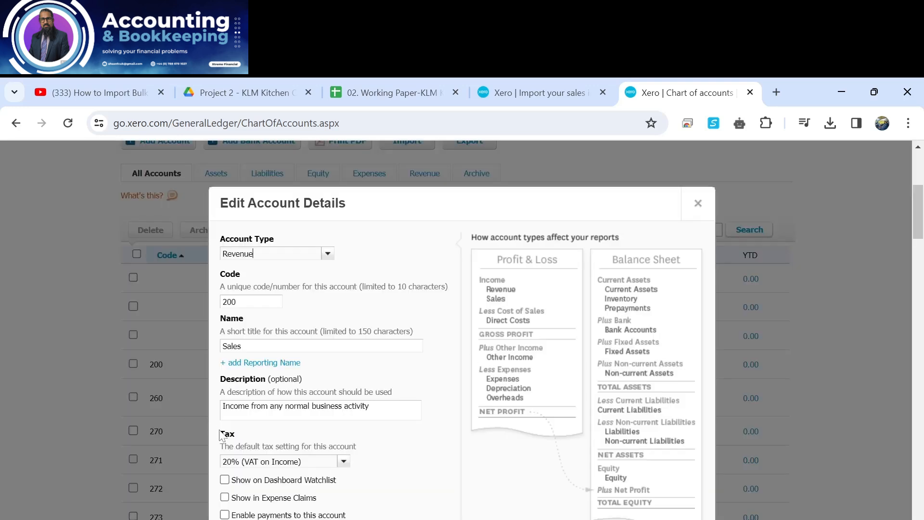
{"action": "left_click_drag", "start_coordinate": [304, 462], "coordinate": [222, 462]}
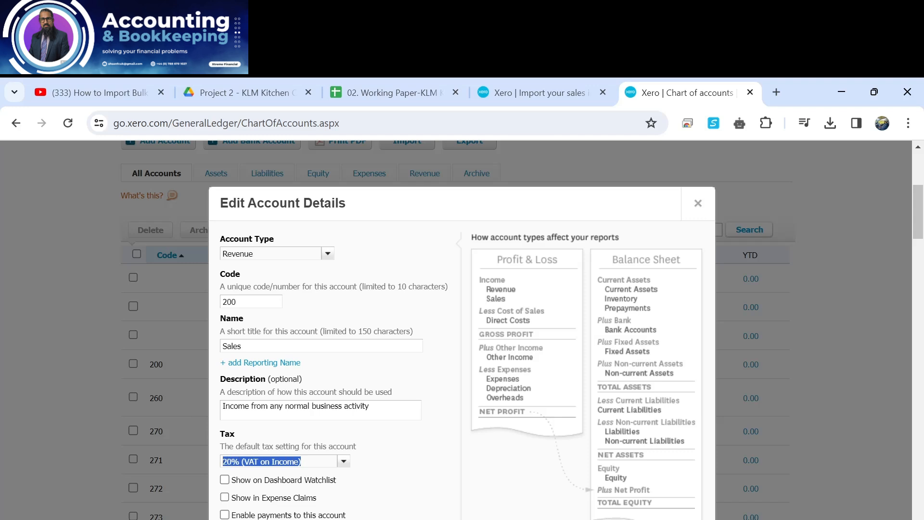
{"action": "key", "text": "ctrl+c"}
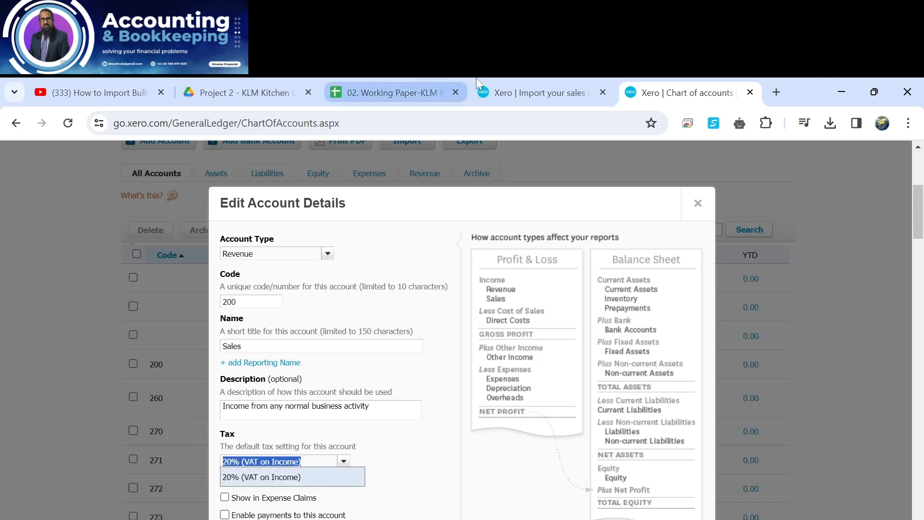
In the Working Paper spreadsheet, go to the sheet laid out like the import template and review its columns from ContactName to TaxAmount.
{"action": "left_click", "coordinate": [403, 91]}
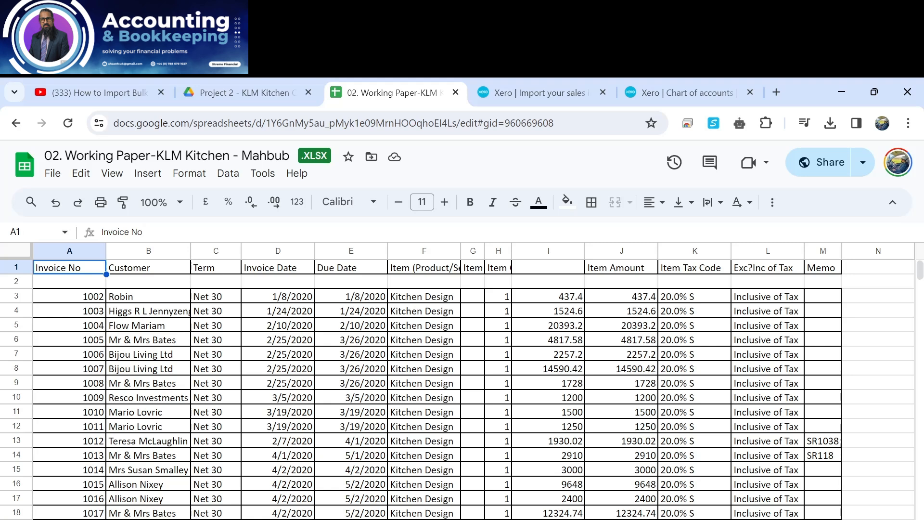
{"action": "key", "text": "ctrl+shift+Page_Down"}
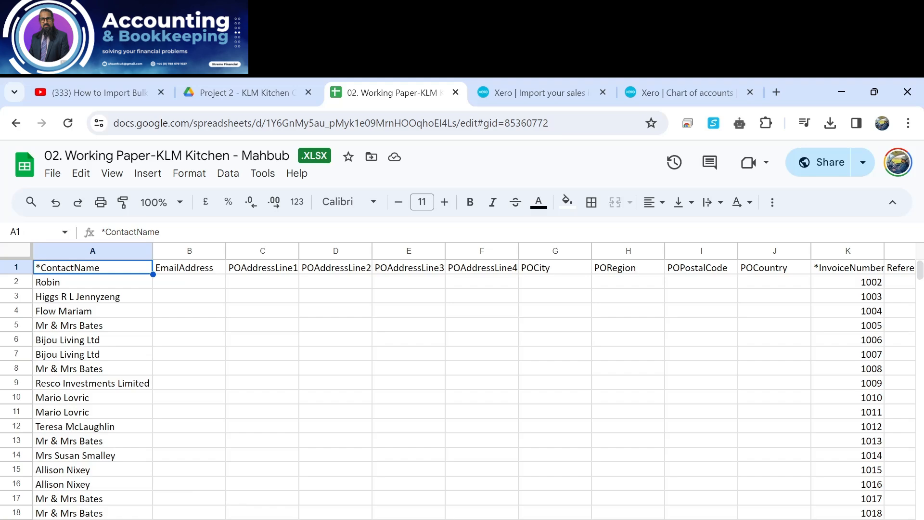
{"action": "scroll", "coordinate": [474, 380], "scroll_direction": "right", "scroll_amount": 15}
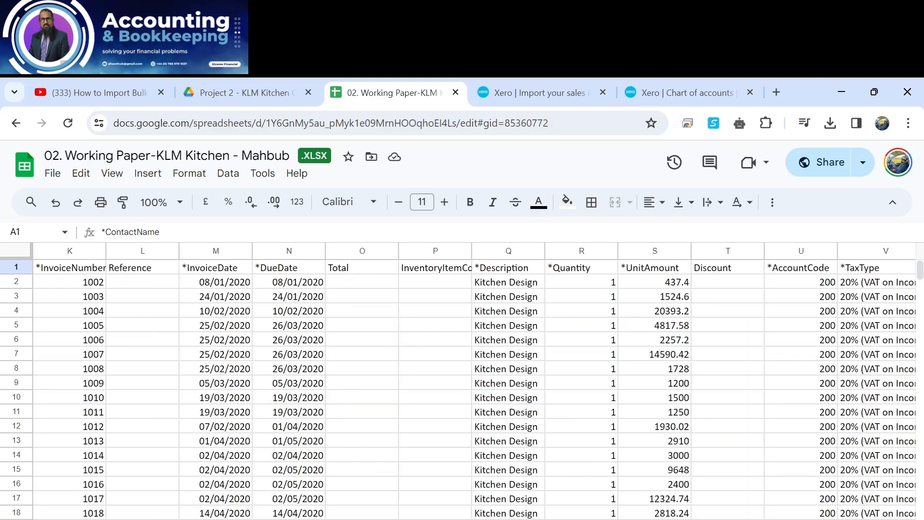
{"action": "scroll", "coordinate": [475, 381], "scroll_direction": "right", "scroll_amount": 4}
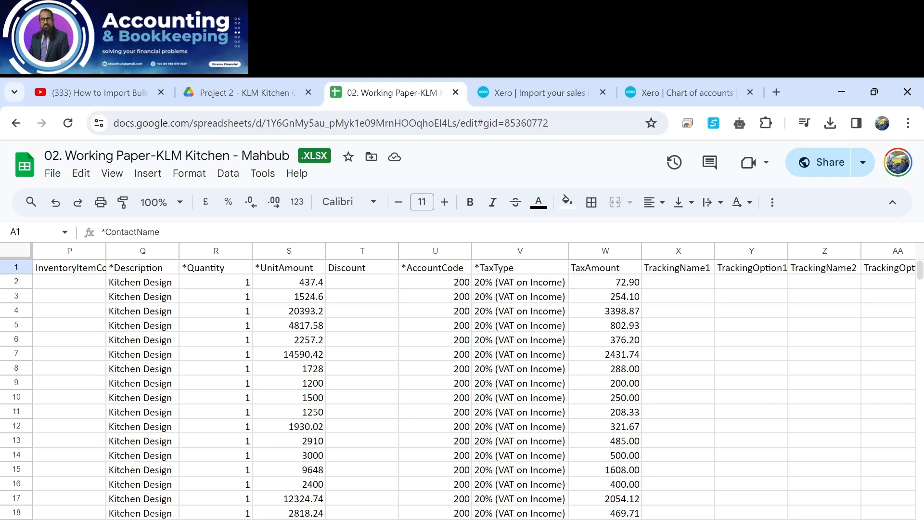
{"action": "scroll", "coordinate": [474, 380], "scroll_direction": "left", "scroll_amount": 15}
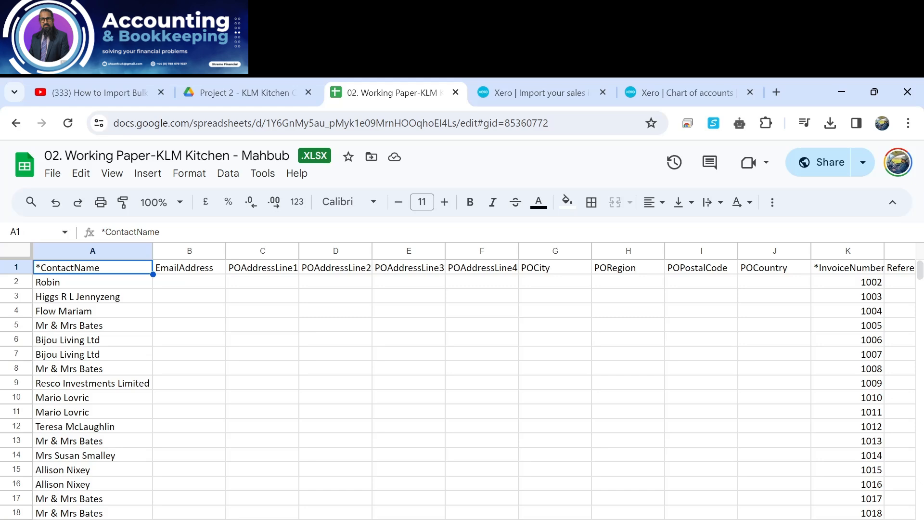
{"action": "scroll", "coordinate": [474, 380], "scroll_direction": "right", "scroll_amount": 4}
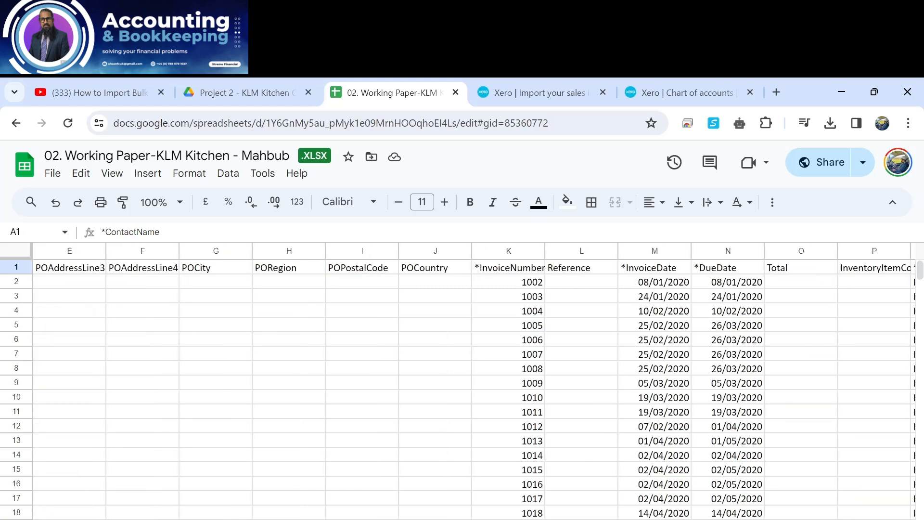
{"action": "scroll", "coordinate": [474, 380], "scroll_direction": "left", "scroll_amount": 4}
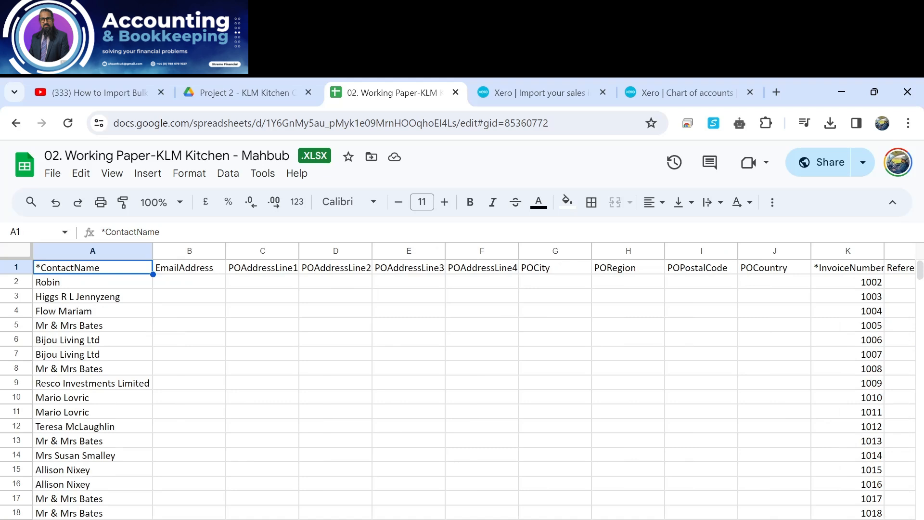
{"action": "scroll", "coordinate": [475, 381], "scroll_direction": "right", "scroll_amount": 7}
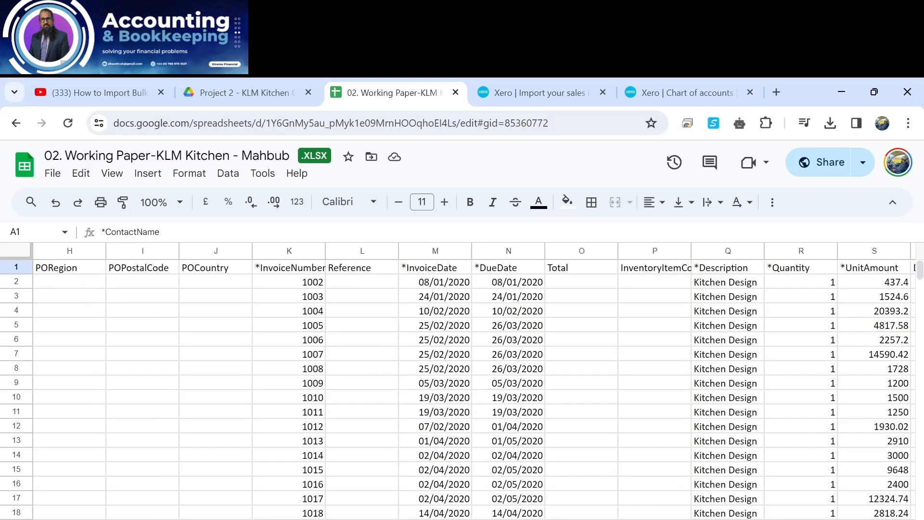
{"action": "scroll", "coordinate": [474, 381], "scroll_direction": "right", "scroll_amount": 2}
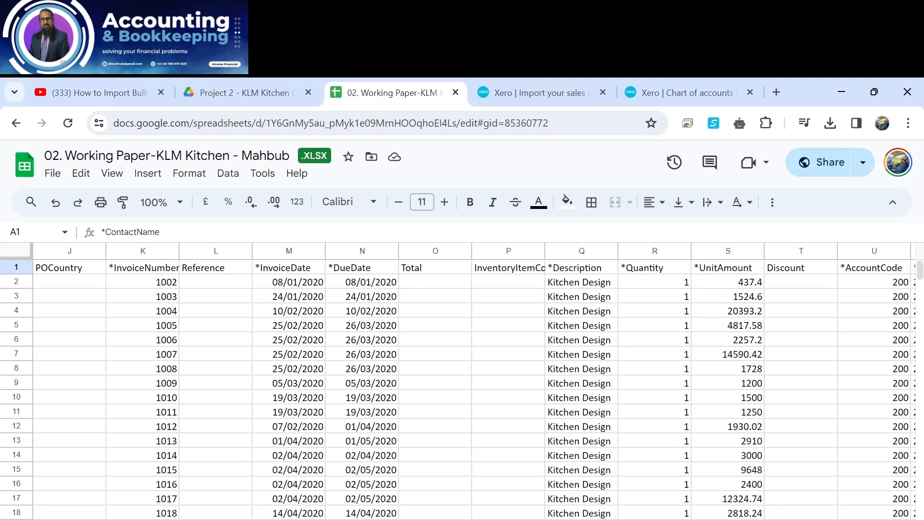
{"action": "scroll", "coordinate": [475, 380], "scroll_direction": "right", "scroll_amount": 1}
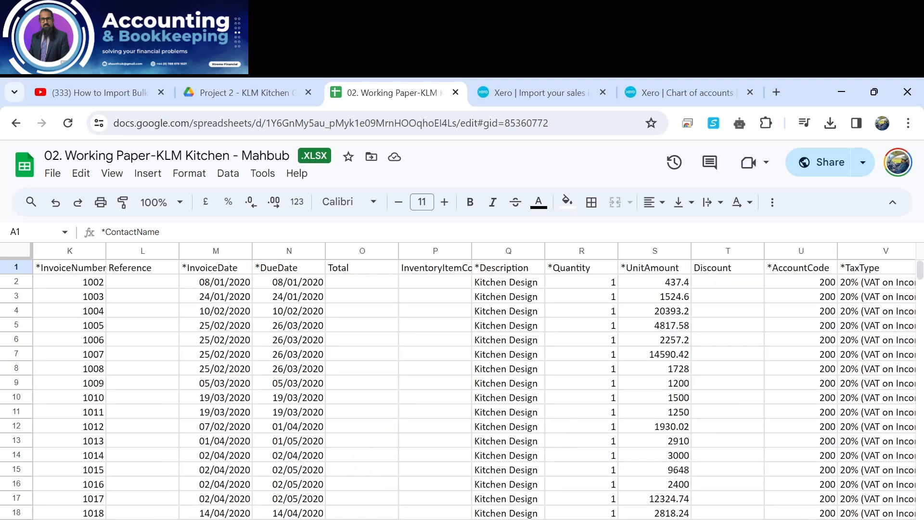
{"action": "scroll", "coordinate": [474, 381], "scroll_direction": "right", "scroll_amount": 1}
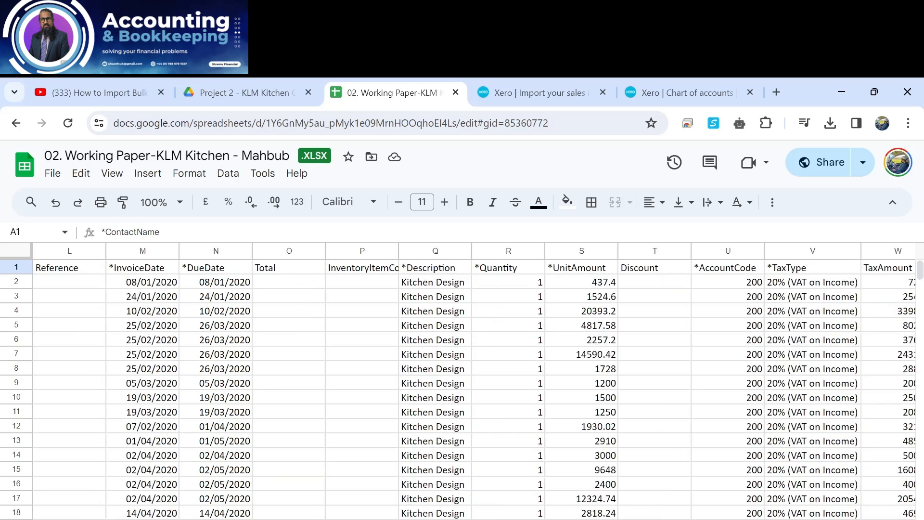
{"action": "scroll", "coordinate": [475, 380], "scroll_direction": "right", "scroll_amount": 1}
{"action": "scroll", "coordinate": [474, 381], "scroll_direction": "right", "scroll_amount": 1}
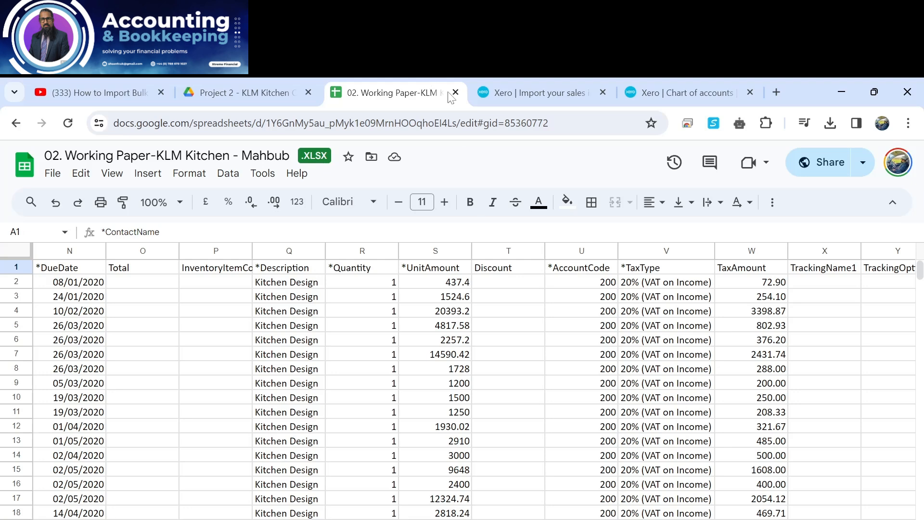
Recheck the Sales account's tax setting and the import page, and examine the import sheet's remaining columns up to BrandingTheme.
{"action": "left_click", "coordinate": [679, 89]}
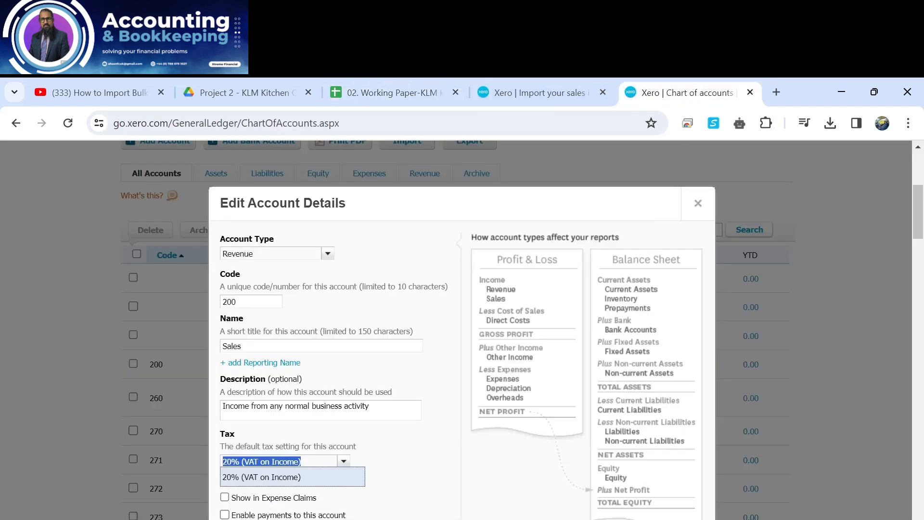
{"action": "left_click", "coordinate": [530, 94]}
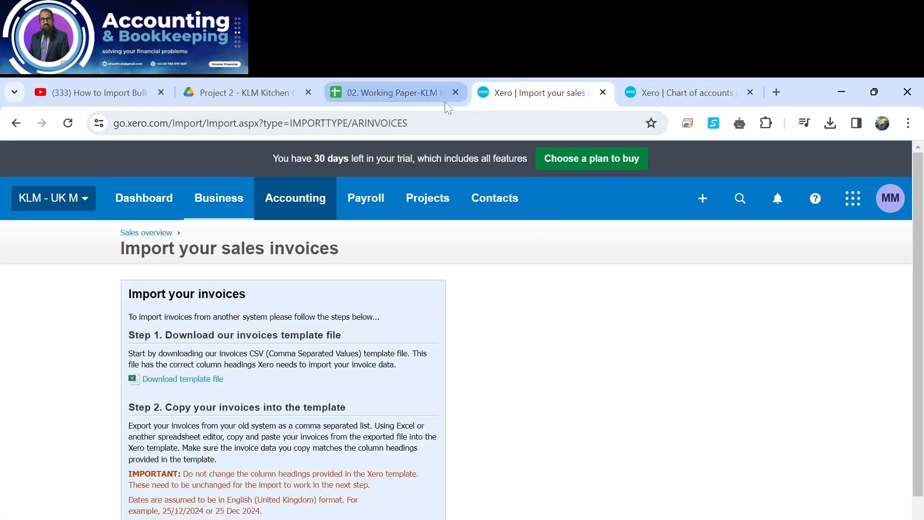
{"action": "left_click", "coordinate": [392, 83]}
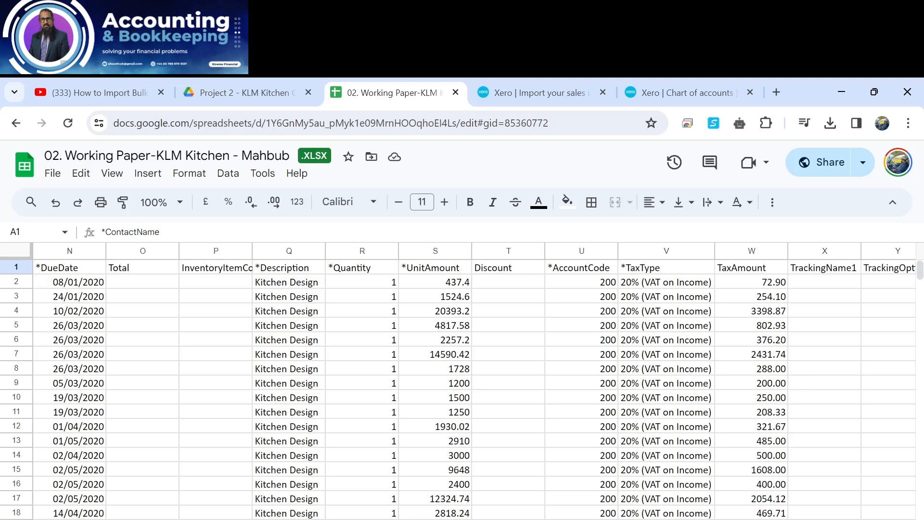
{"action": "scroll", "coordinate": [462, 385], "scroll_direction": "right", "scroll_amount": 5}
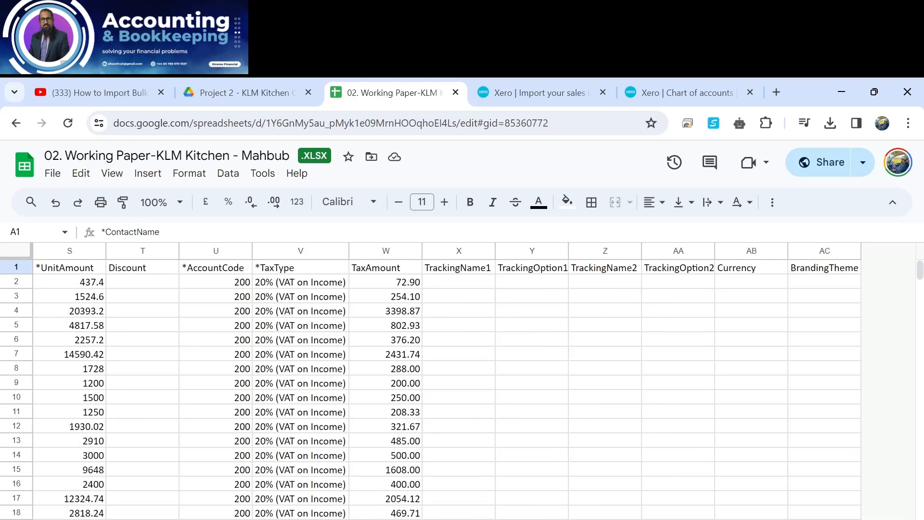
{"action": "scroll", "coordinate": [462, 385], "scroll_direction": "left", "scroll_amount": 4}
{"action": "scroll", "coordinate": [462, 385], "scroll_direction": "left", "scroll_amount": 1}
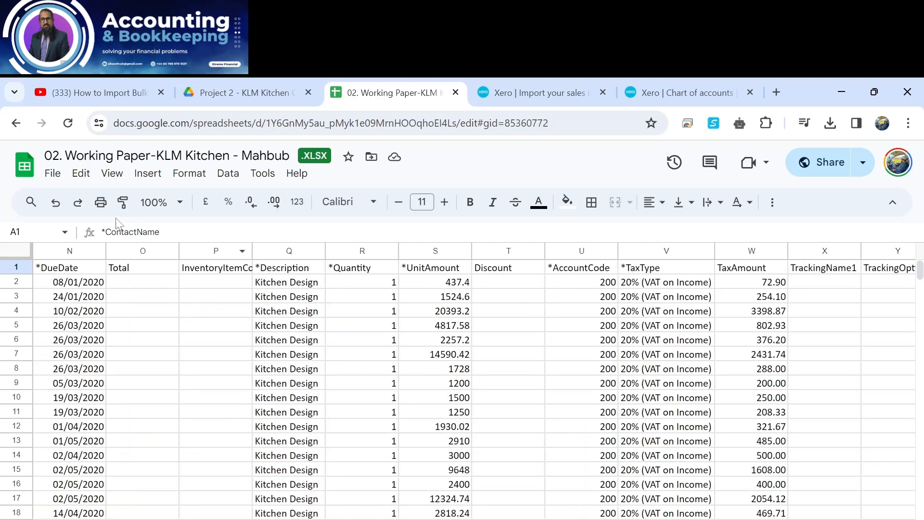
Download the invoice import sheet from the Working Paper spreadsheet as a comma-separated values (.csv) file.
{"action": "left_click", "coordinate": [52, 175]}
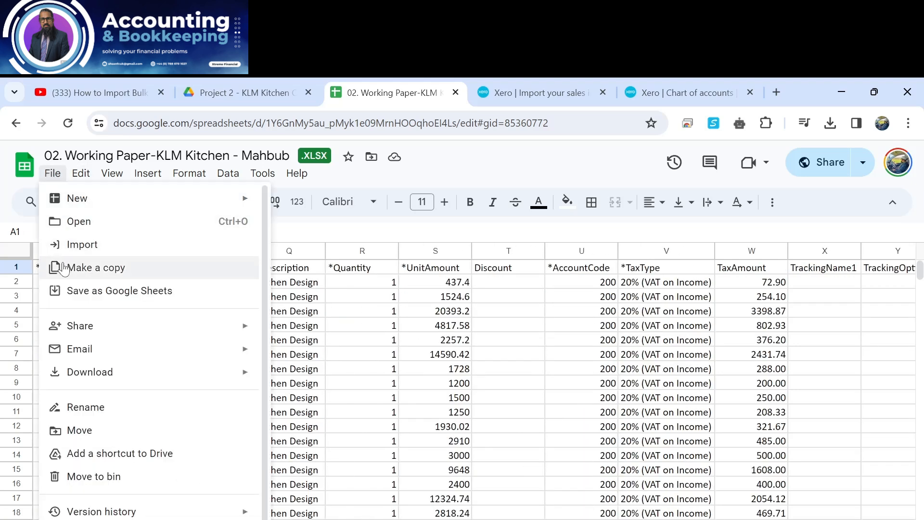
{"action": "mouse_move", "coordinate": [96, 373]}
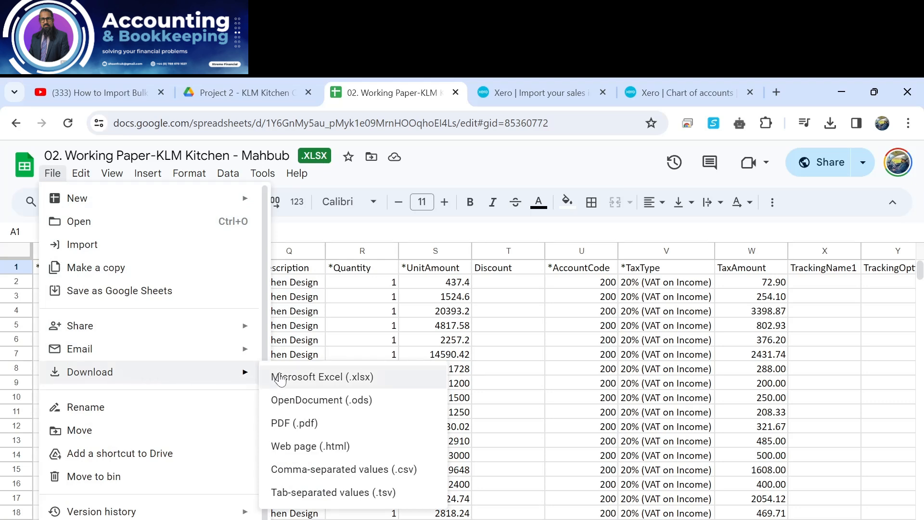
{"action": "left_click", "coordinate": [326, 474]}
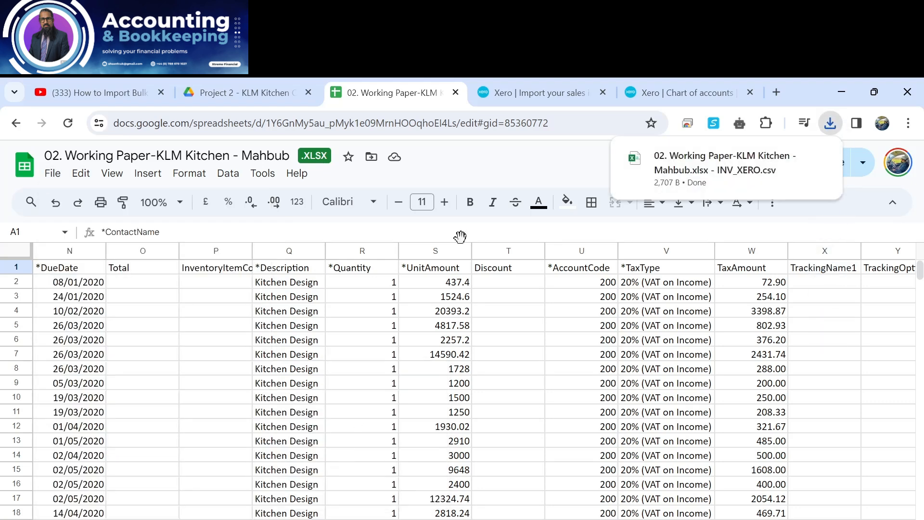
On Xero's sales invoice import page, select the downloaded INV_XERO file from Downloads as the file to import.
{"action": "left_click", "coordinate": [553, 88]}
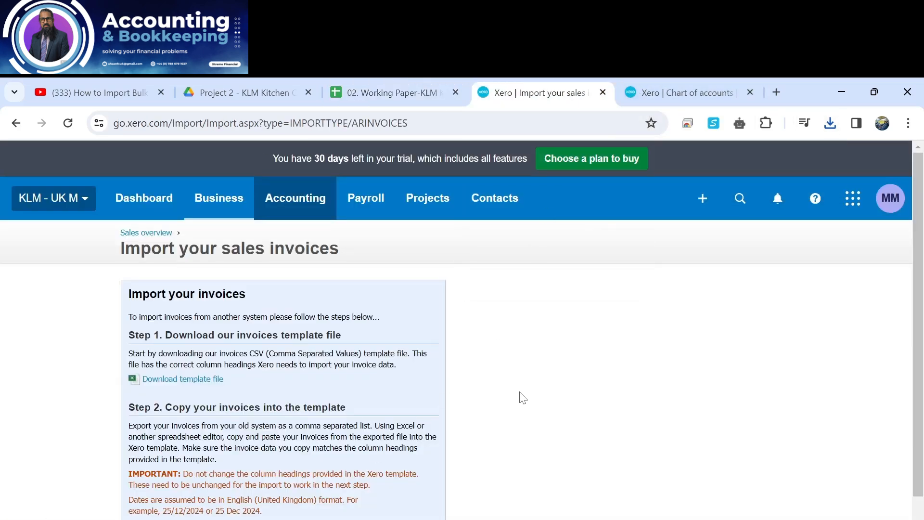
{"action": "scroll", "coordinate": [523, 404], "scroll_direction": "down", "scroll_amount": 1}
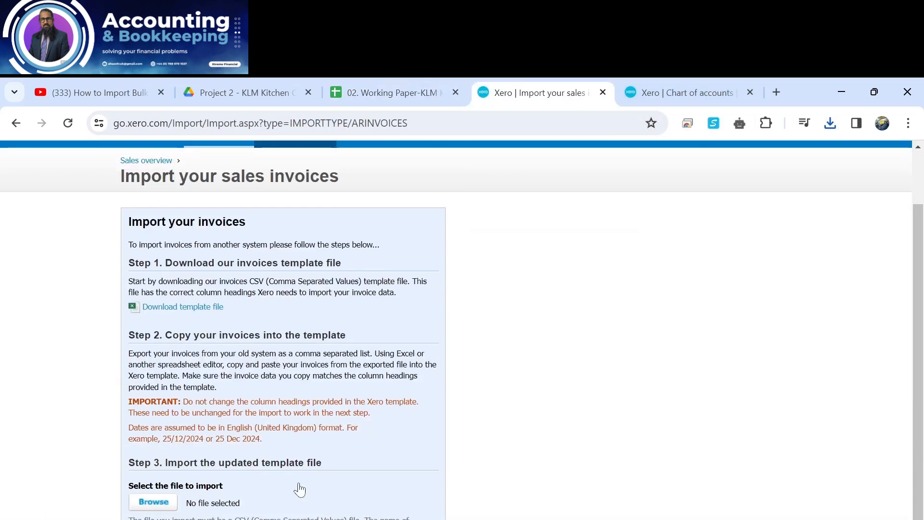
{"action": "left_click", "coordinate": [153, 503]}
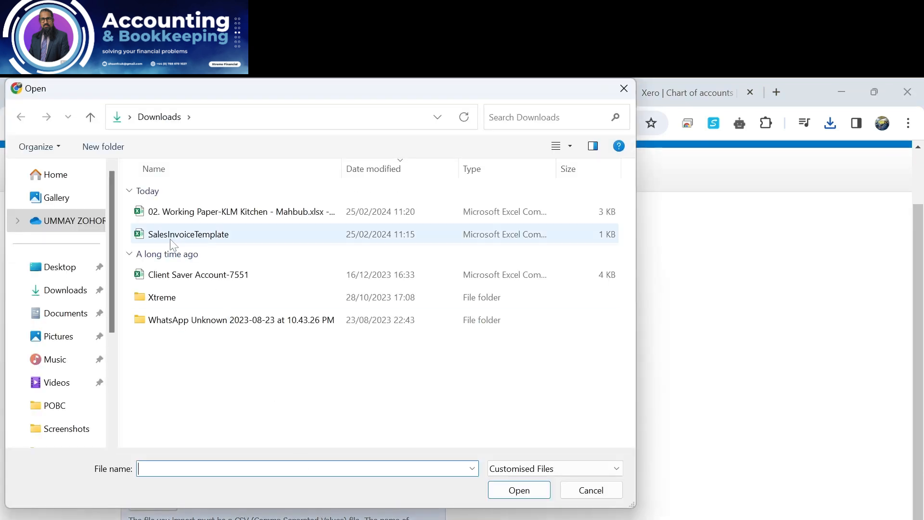
{"action": "left_click", "coordinate": [72, 314]}
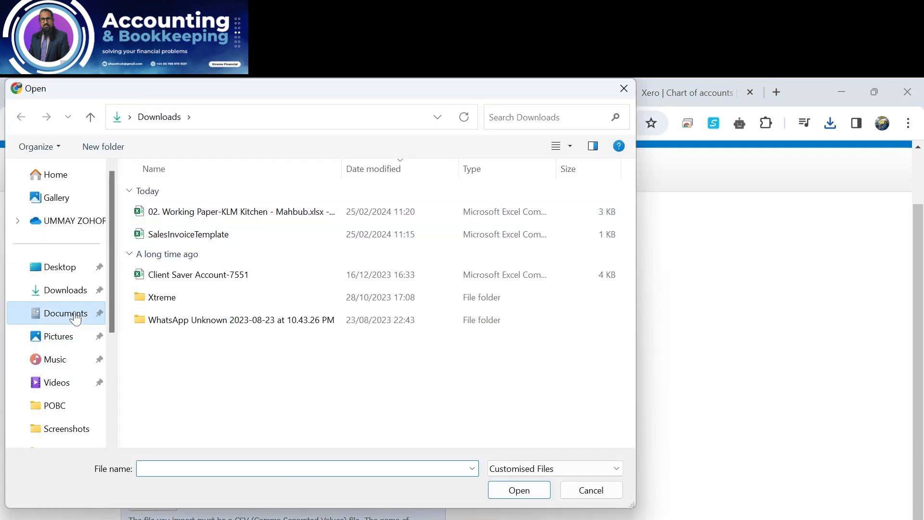
{"action": "left_click", "coordinate": [67, 290]}
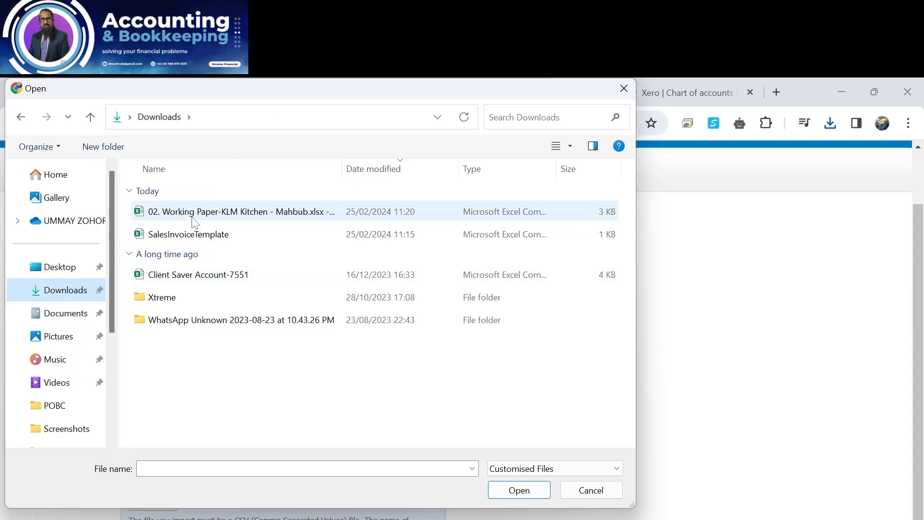
{"action": "left_click_drag", "start_coordinate": [341, 167], "coordinate": [472, 196]}
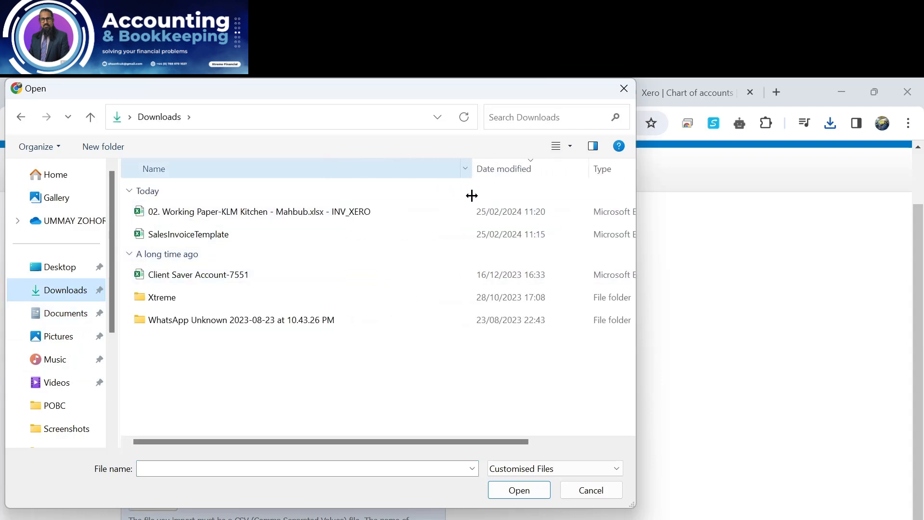
{"action": "left_click", "coordinate": [313, 215]}
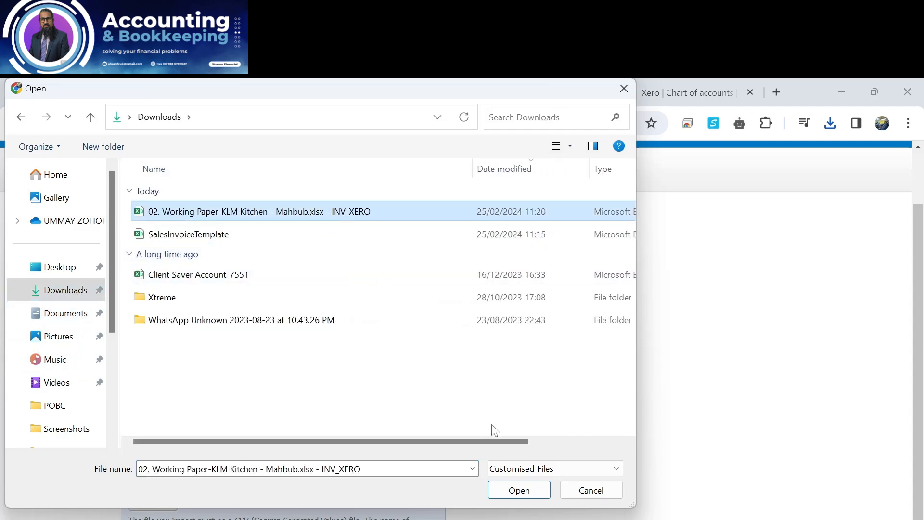
{"action": "left_click", "coordinate": [515, 496]}
Import the selected file as draft invoices with tax-exclusive amounts, ignoring all address details, and complete the import.
{"action": "scroll", "coordinate": [339, 512], "scroll_direction": "down", "scroll_amount": 2}
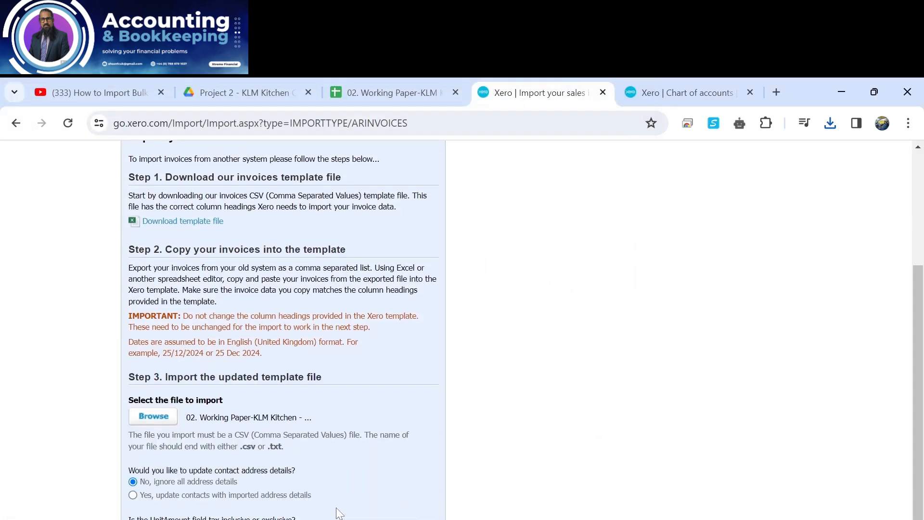
{"action": "left_click", "coordinate": [385, 518]}
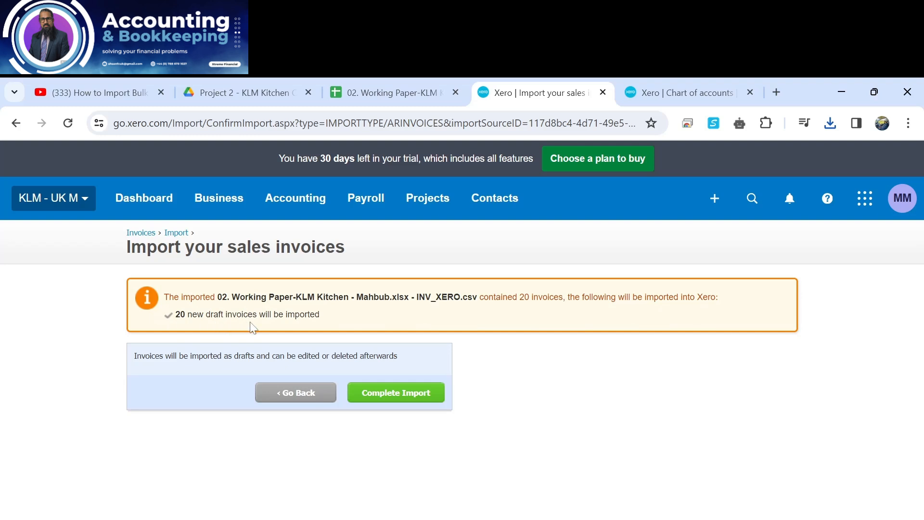
{"action": "left_click", "coordinate": [410, 406]}
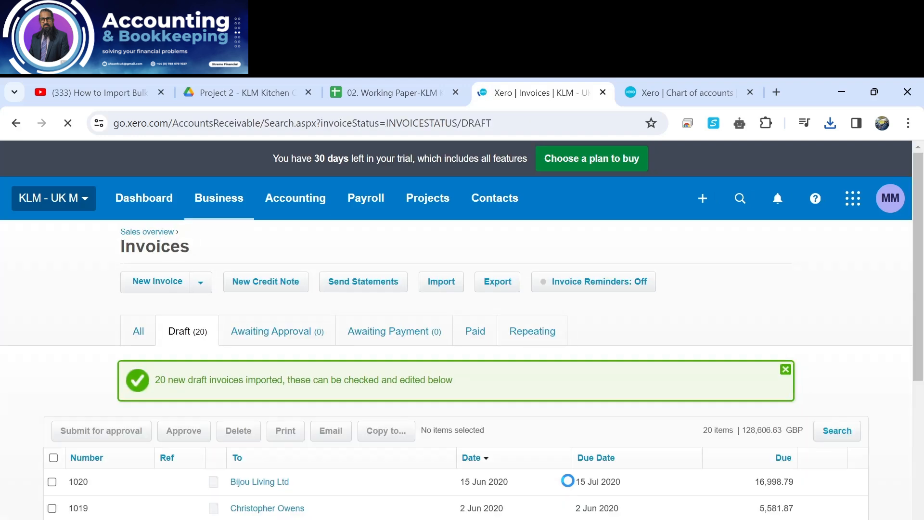
Look through the imported drafts and open the Bijou Living Ltd invoice dated 15 Jun 2020 to review its line item.
{"action": "scroll", "coordinate": [217, 474], "scroll_direction": "down", "scroll_amount": 1}
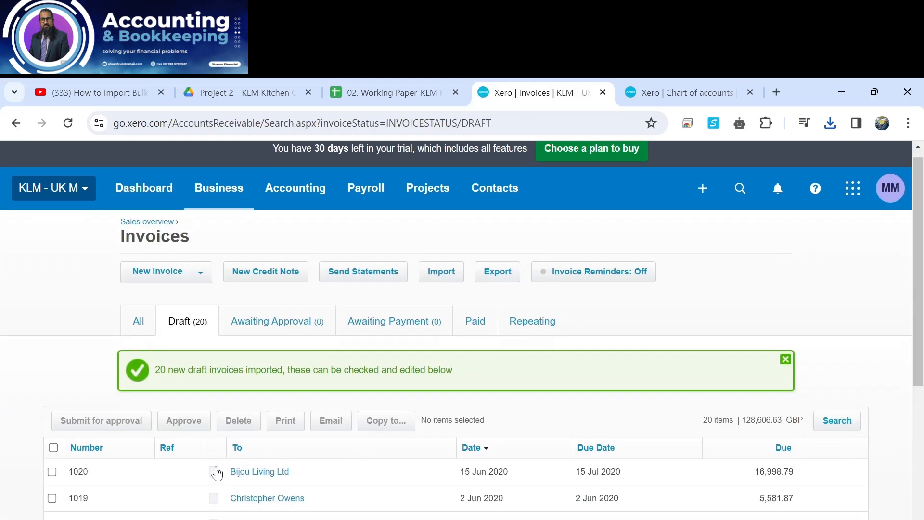
{"action": "scroll", "coordinate": [192, 467], "scroll_direction": "down", "scroll_amount": 9}
{"action": "scroll", "coordinate": [270, 477], "scroll_direction": "up", "scroll_amount": 5}
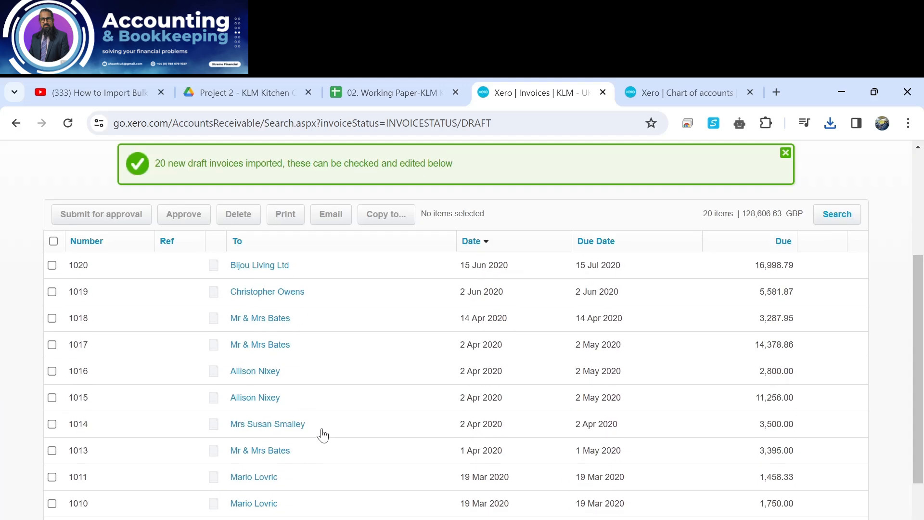
{"action": "left_click", "coordinate": [272, 270]}
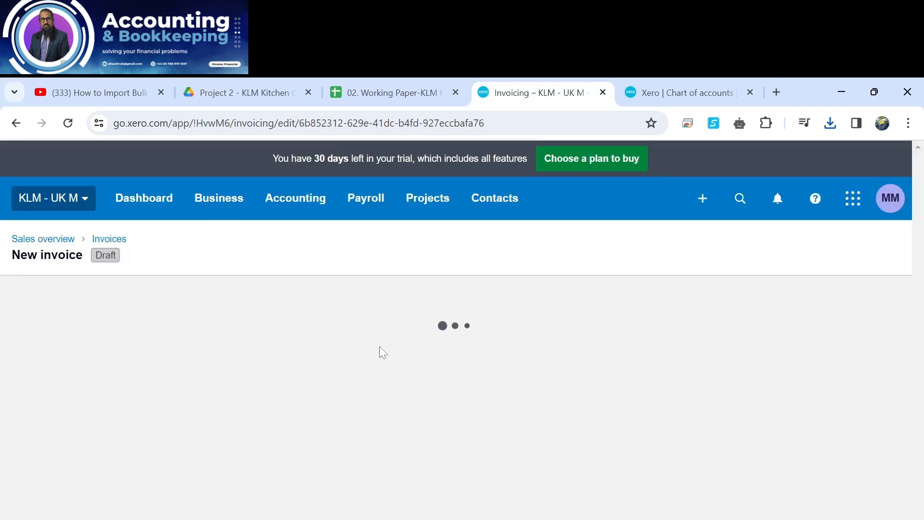
{"action": "scroll", "coordinate": [400, 413], "scroll_direction": "down", "scroll_amount": 4}
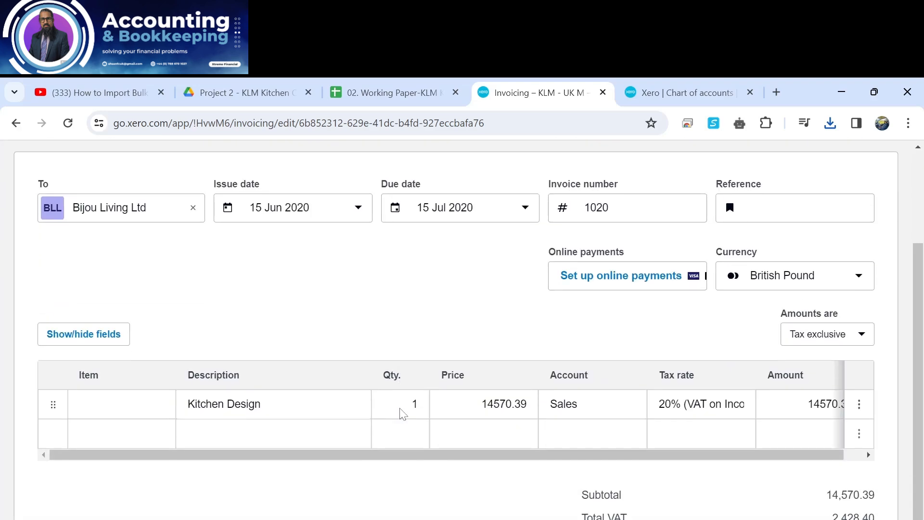
{"action": "scroll", "coordinate": [899, 463], "scroll_direction": "up", "scroll_amount": 5}
{"action": "key", "text": "alt+Tab"}
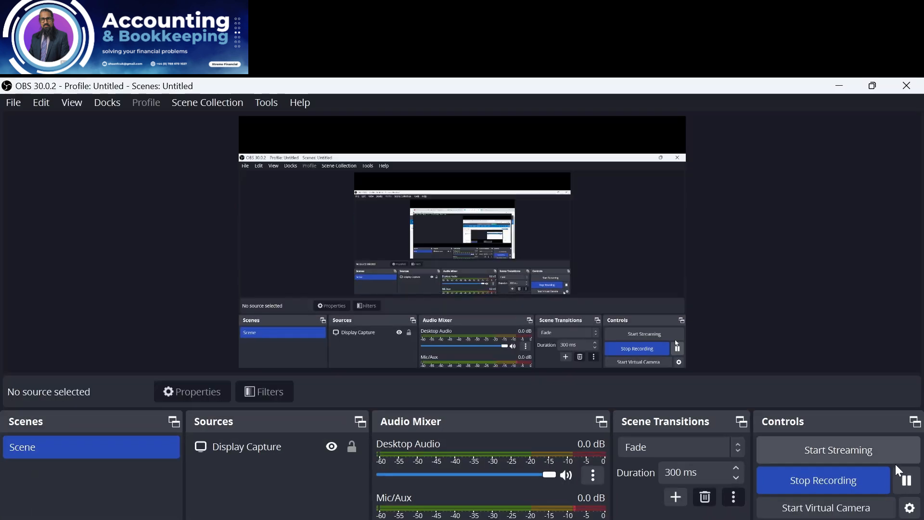
{"action": "left_click", "coordinate": [841, 86]}
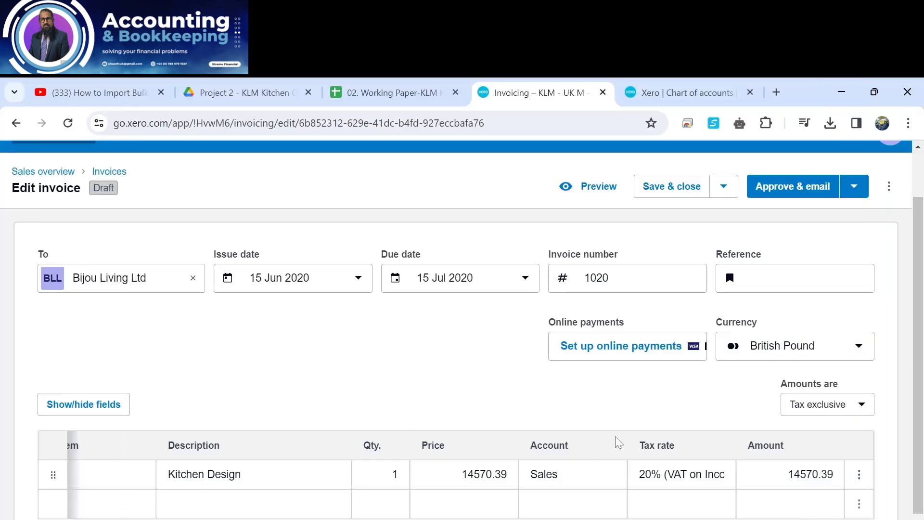
Examine the open invoice's subtotal, total VAT and tax adjustment against its Tax exclusive setting.
{"action": "scroll", "coordinate": [534, 390], "scroll_direction": "down", "scroll_amount": 2}
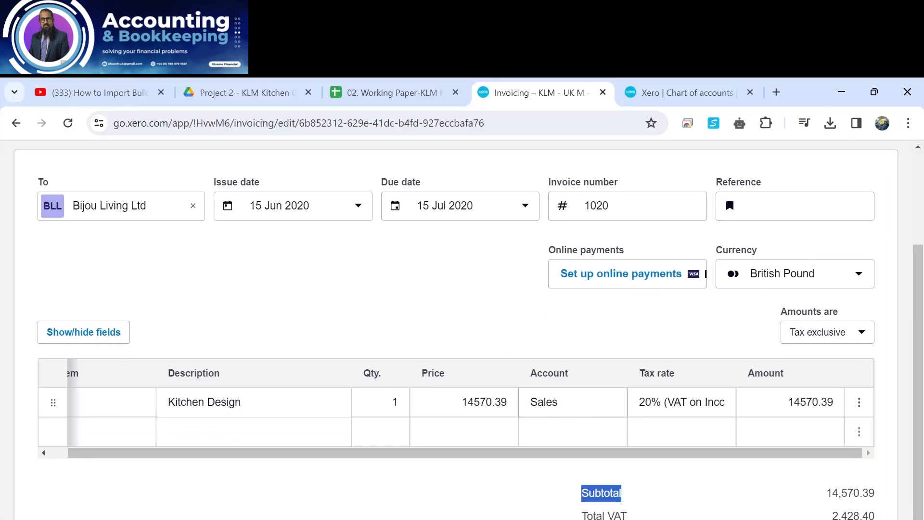
{"action": "scroll", "coordinate": [512, 445], "scroll_direction": "down", "scroll_amount": 2}
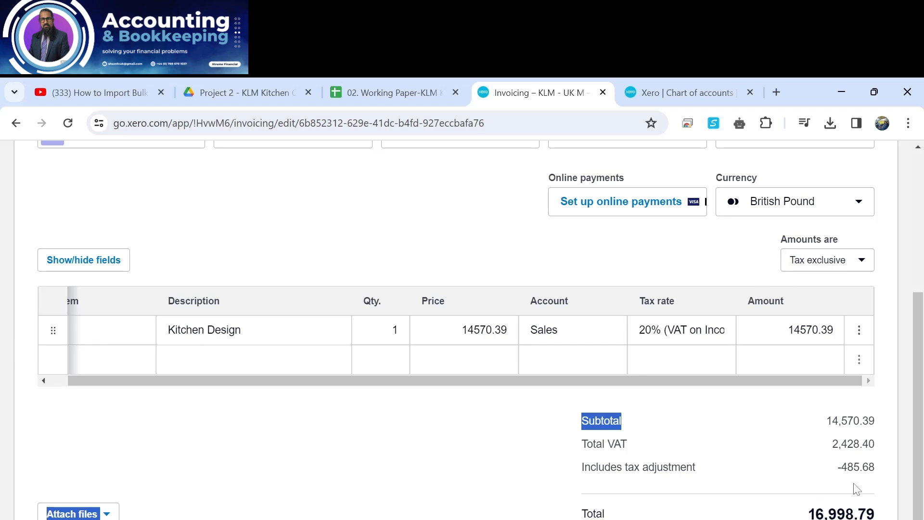
{"action": "left_click_drag", "start_coordinate": [881, 469], "coordinate": [839, 468]}
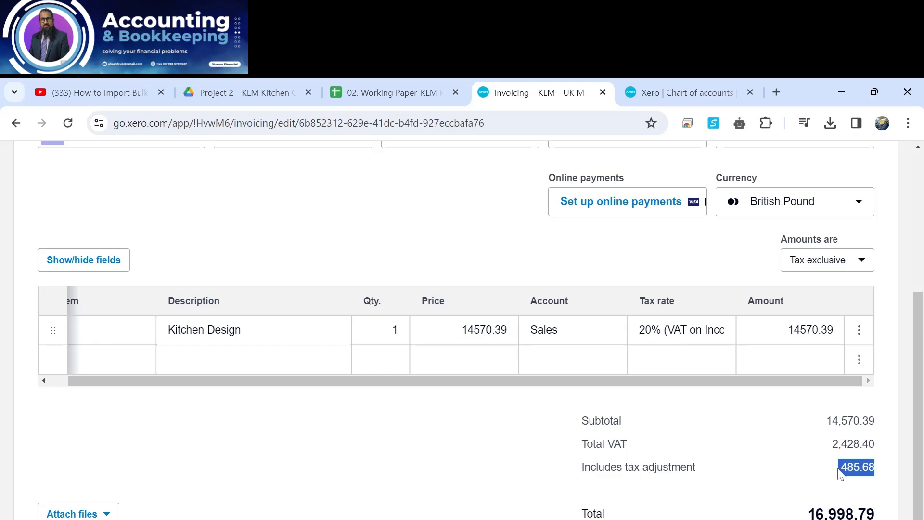
{"action": "left_click", "coordinate": [430, 422]}
{"action": "scroll", "coordinate": [651, 418], "scroll_direction": "up", "scroll_amount": 5}
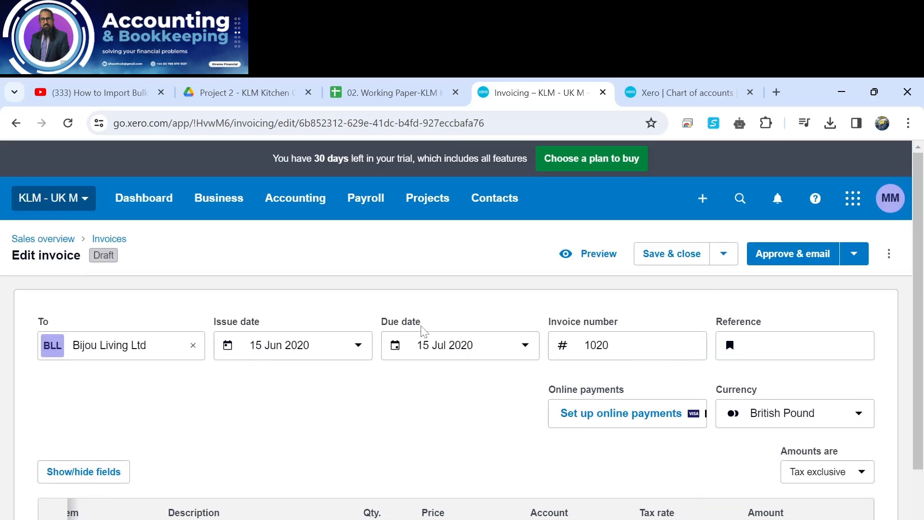
Return to the draft invoices list, select all the imported drafts and delete them.
{"action": "left_click", "coordinate": [18, 125]}
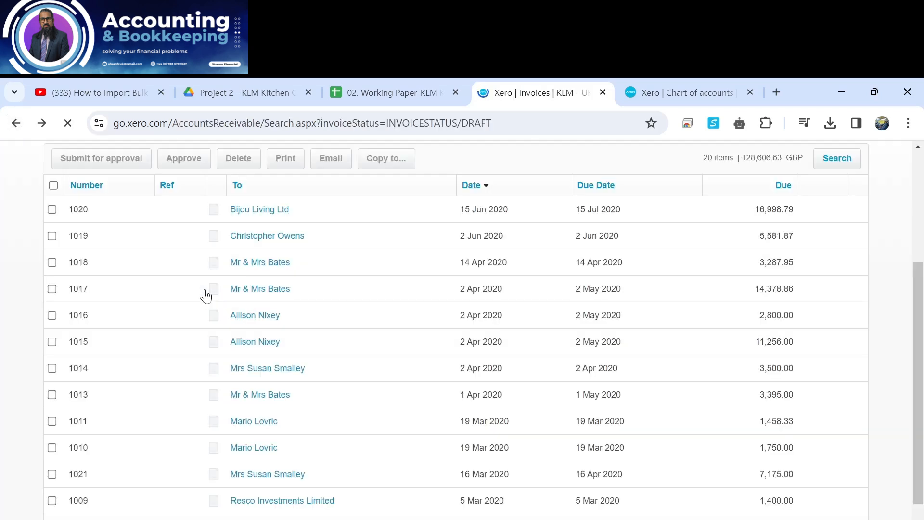
{"action": "left_click", "coordinate": [54, 186]}
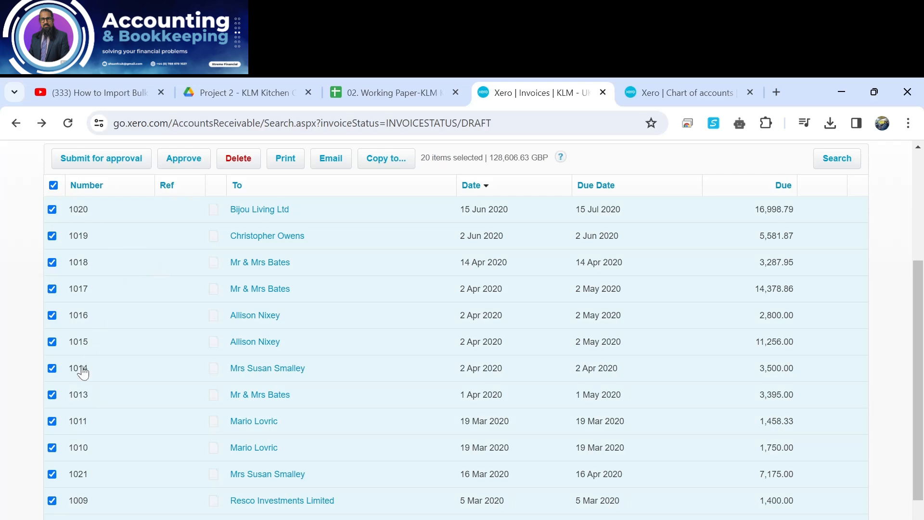
{"action": "scroll", "coordinate": [181, 405], "scroll_direction": "up", "scroll_amount": 5}
{"action": "scroll", "coordinate": [238, 426], "scroll_direction": "down", "scroll_amount": 4}
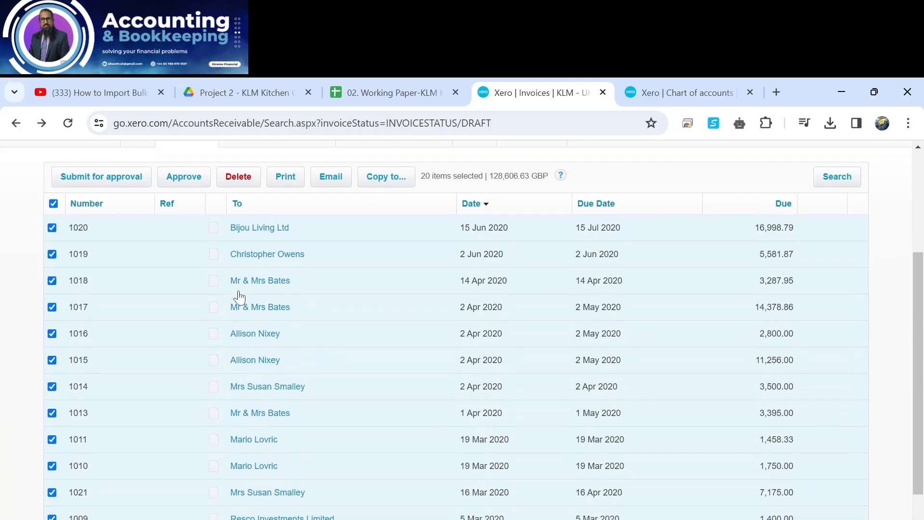
{"action": "scroll", "coordinate": [236, 304], "scroll_direction": "up", "scroll_amount": 3}
{"action": "left_click", "coordinate": [241, 303]}
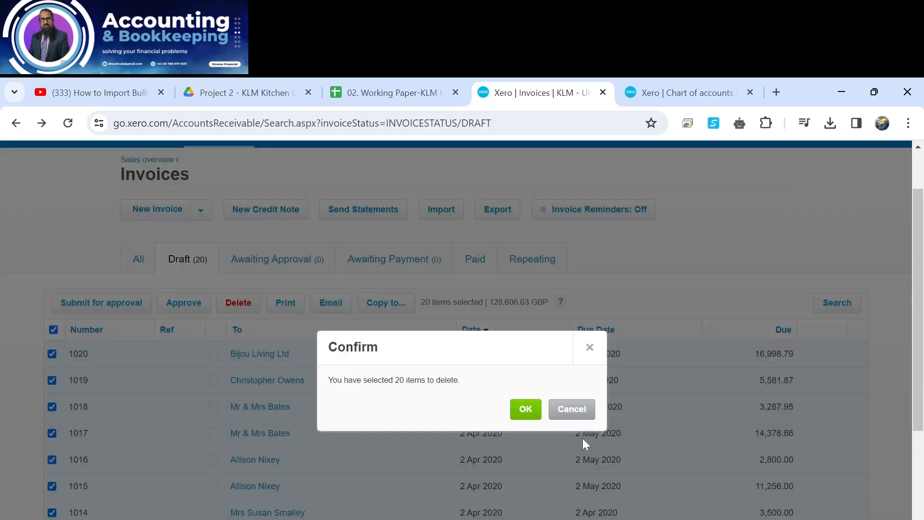
{"action": "left_click", "coordinate": [526, 410]}
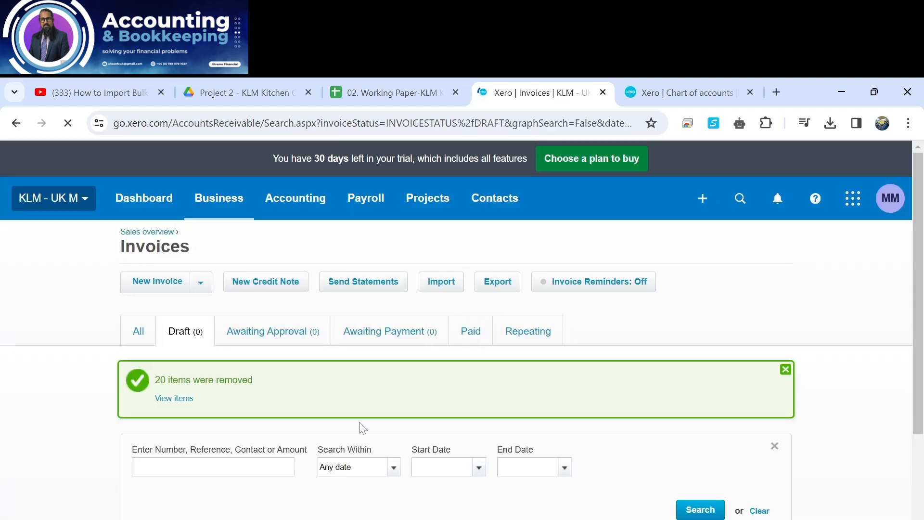
Start a new invoice import and select the INV_XERO file from Downloads again.
{"action": "left_click", "coordinate": [439, 287]}
{"action": "scroll", "coordinate": [201, 510], "scroll_direction": "down", "scroll_amount": 3}
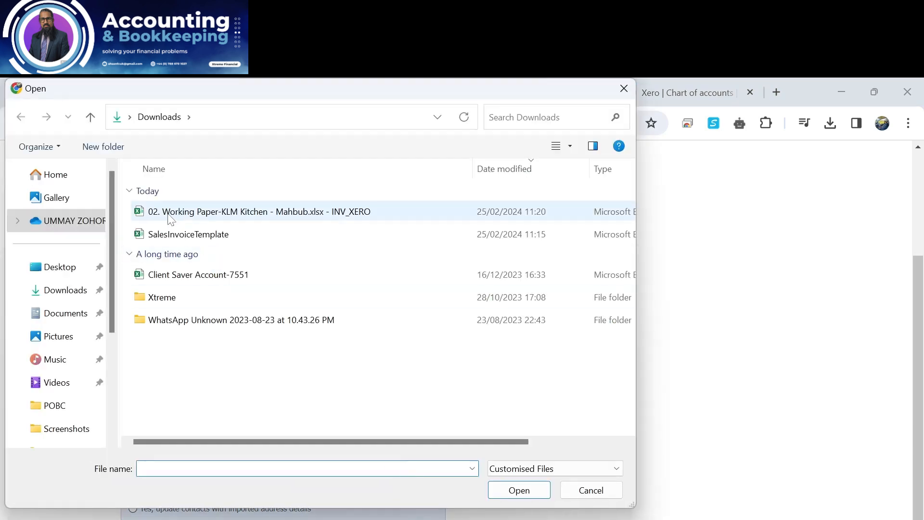
{"action": "double_click", "coordinate": [169, 214]}
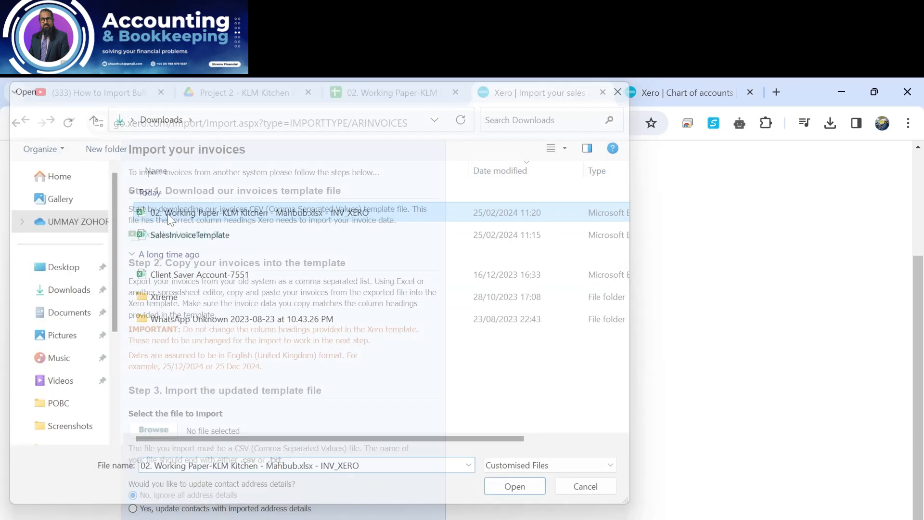
{"action": "scroll", "coordinate": [260, 491], "scroll_direction": "down", "scroll_amount": 1}
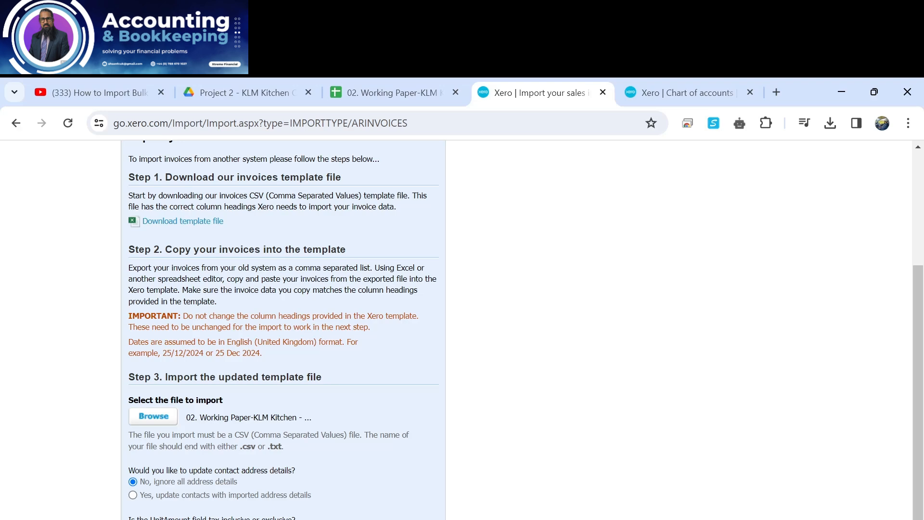
Check the UnitAmount and TaxAmount columns in the import sheet, and complete the invoice import with tax-inclusive amounts.
{"action": "left_click", "coordinate": [357, 93]}
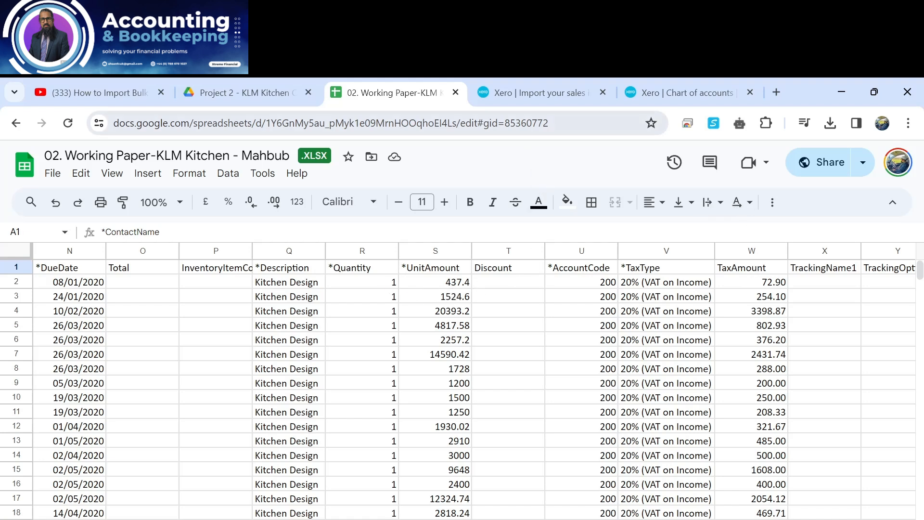
{"action": "left_click", "coordinate": [572, 93]}
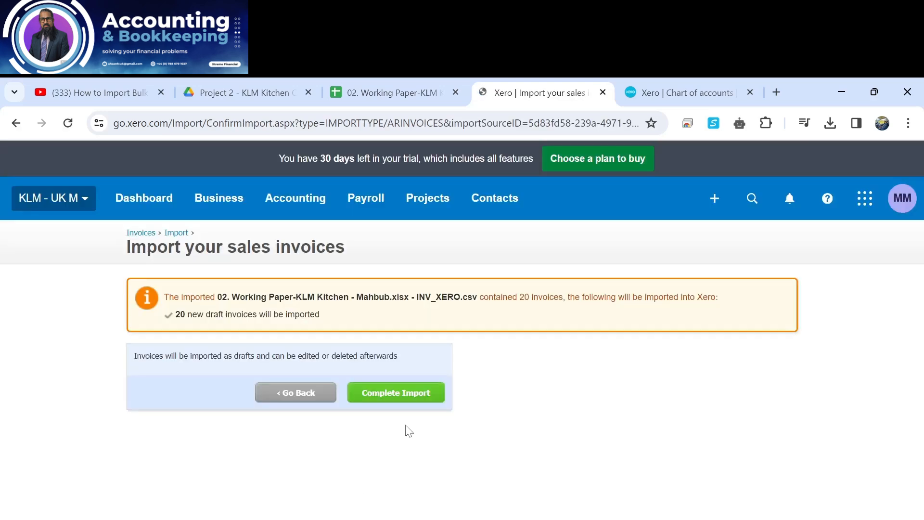
{"action": "left_click", "coordinate": [401, 396]}
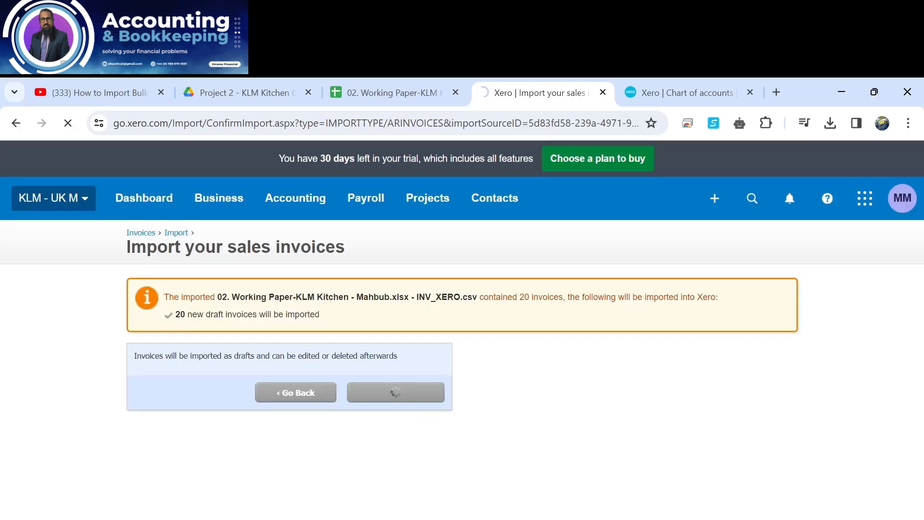
Open the reimported Bijou Living Ltd invoice dated 15 Jun 2020 and check its Tax inclusive setting, subtotal, VAT and total.
{"action": "scroll", "coordinate": [276, 409], "scroll_direction": "down", "scroll_amount": 2}
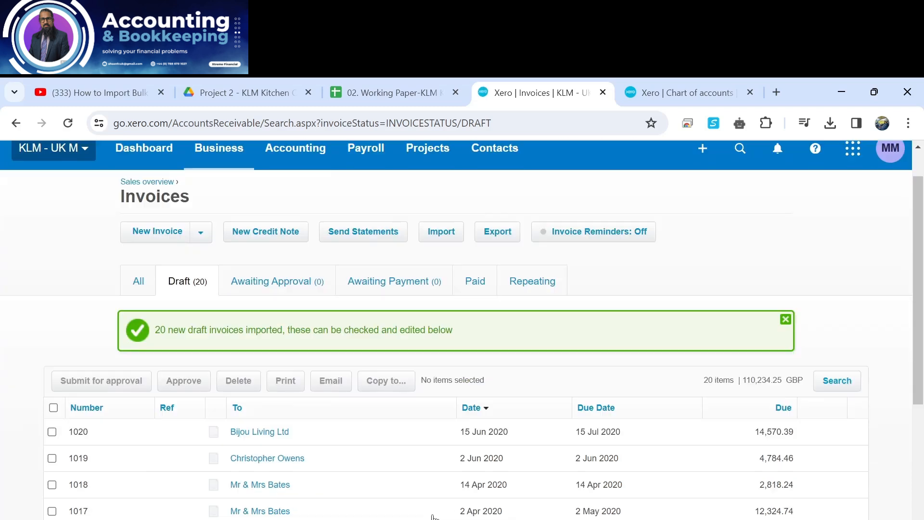
{"action": "left_click", "coordinate": [277, 409]}
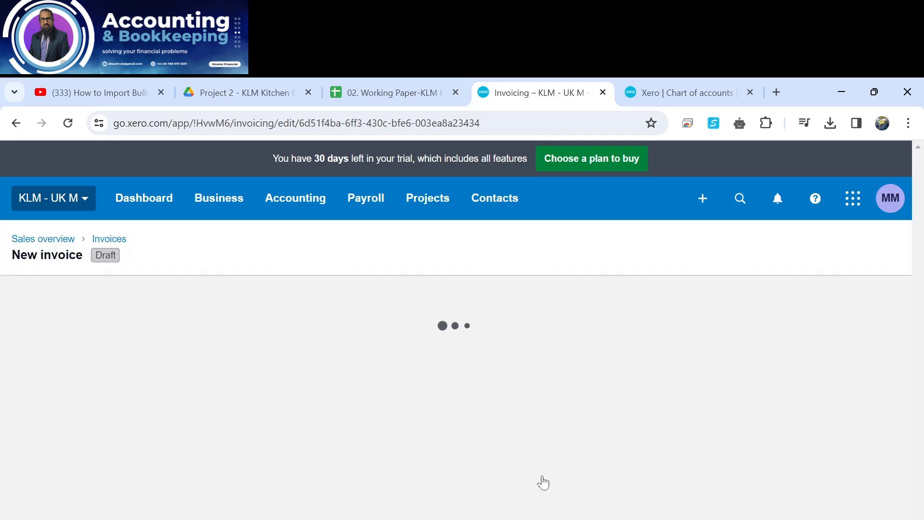
{"action": "scroll", "coordinate": [543, 481], "scroll_direction": "down", "scroll_amount": 4}
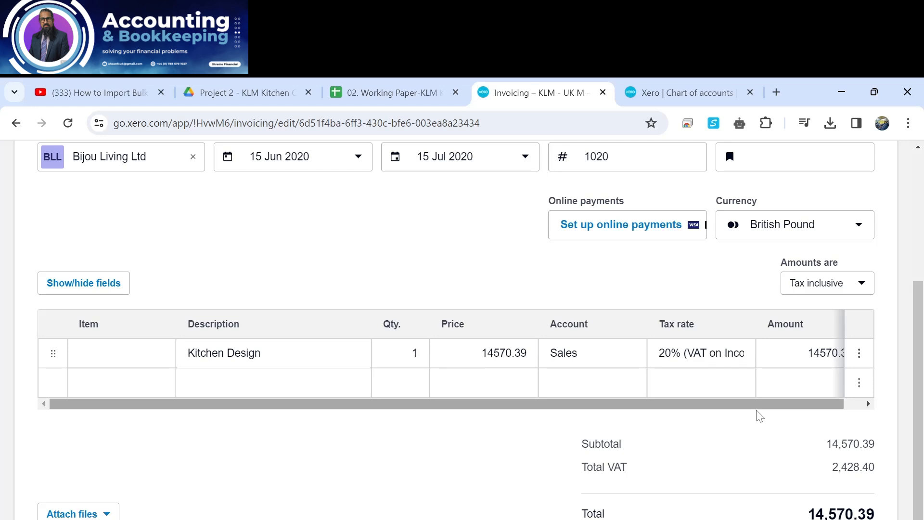
{"action": "left_click_drag", "start_coordinate": [759, 409], "coordinate": [892, 415]}
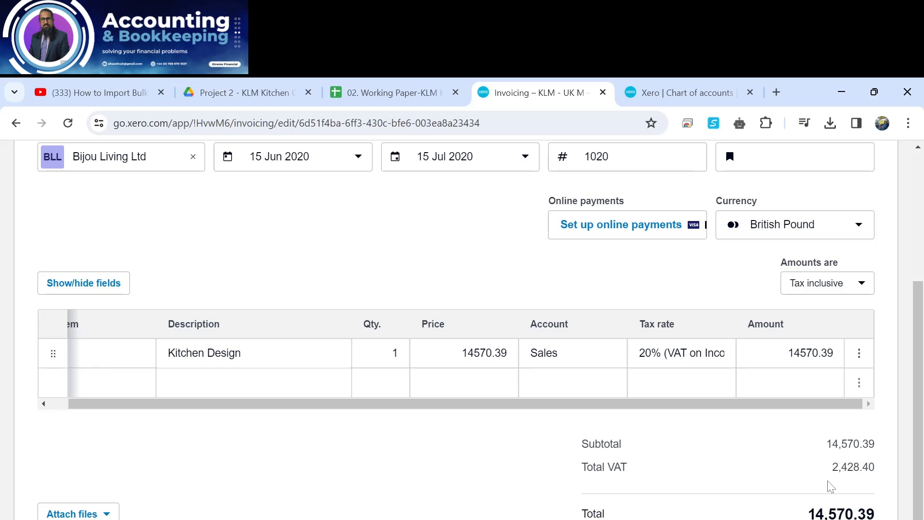
{"action": "scroll", "coordinate": [337, 326], "scroll_direction": "up", "scroll_amount": 4}
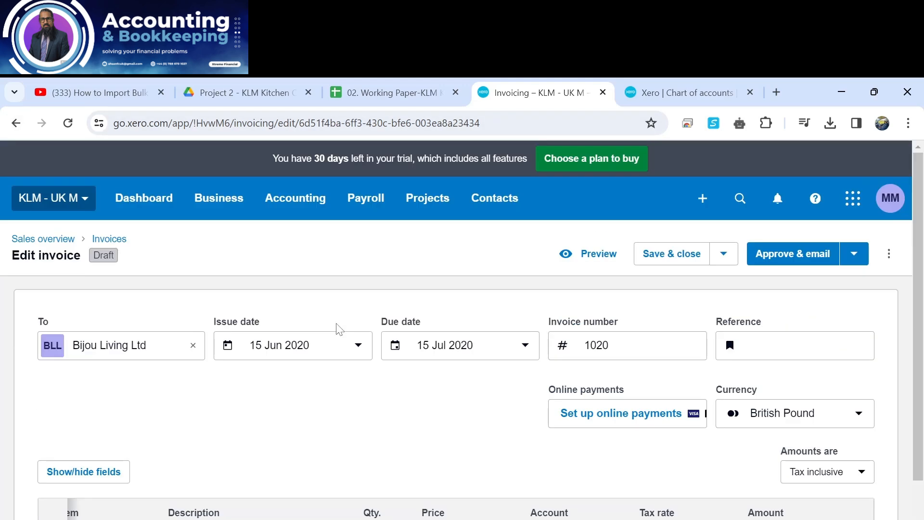